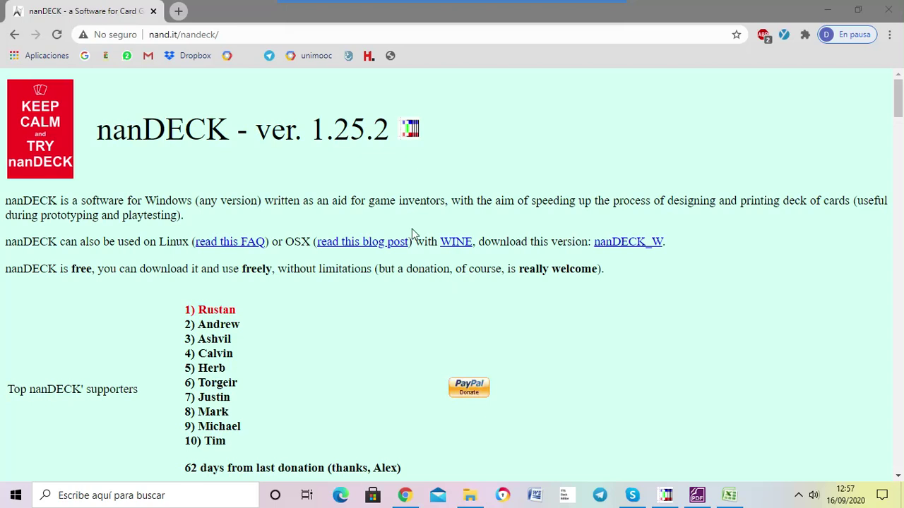
# Step: Switch to nanDECK, open the cartas kzk.txt deck in the visual editor, and move the monster image slightly up, keeping the change
pyautogui.click(286, 34)
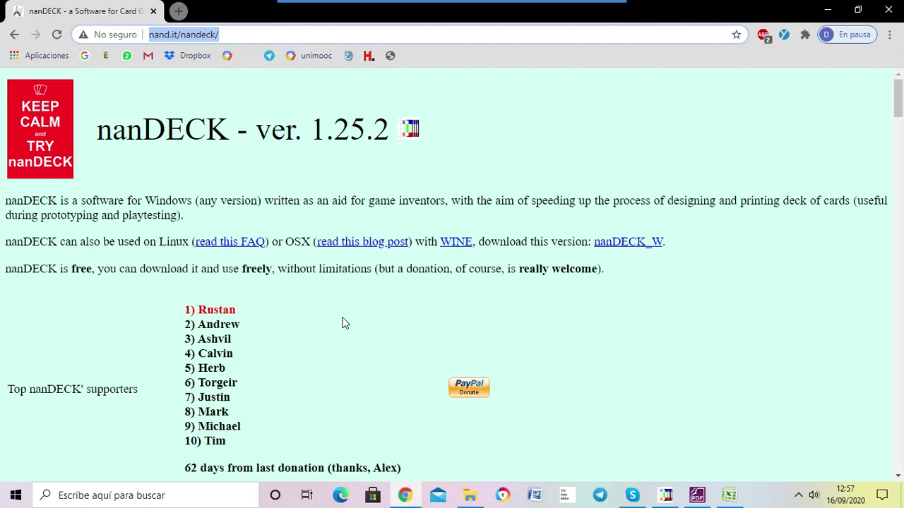
pyautogui.click(665, 495)
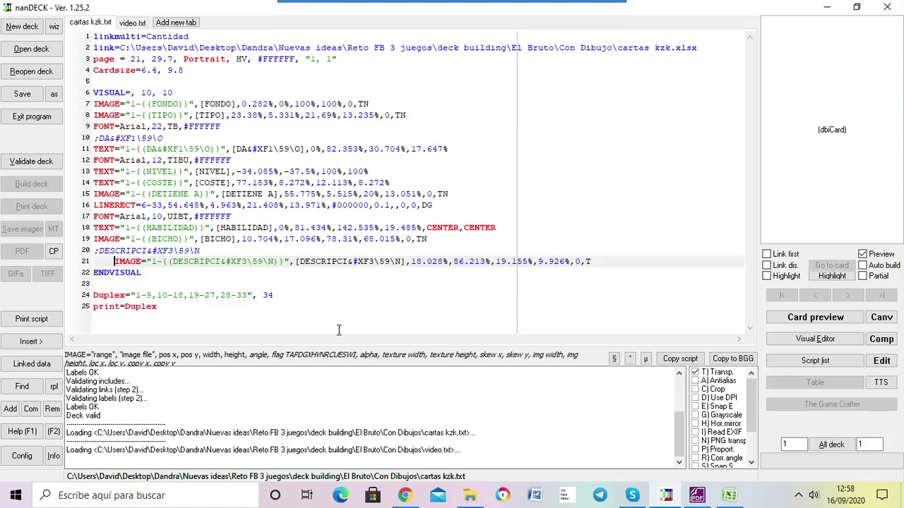
pyautogui.click(808, 342)
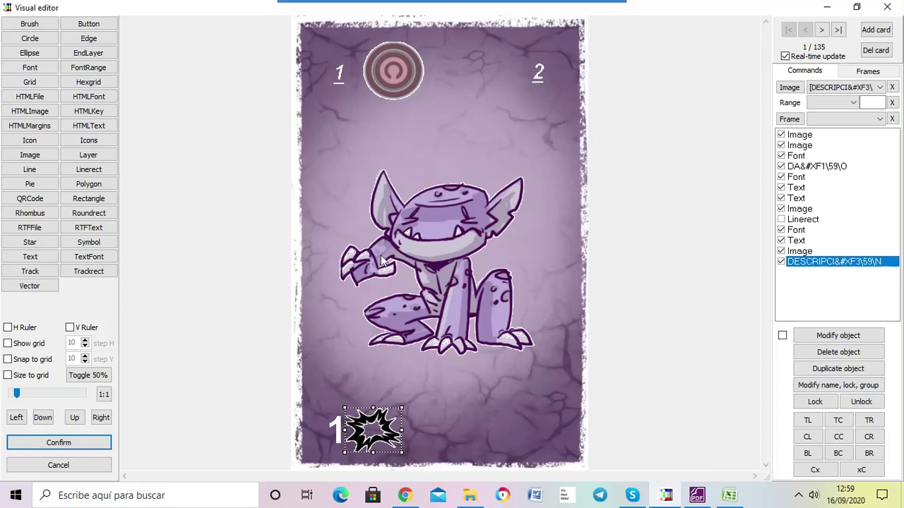
pyautogui.click(460, 280)
pyautogui.moveTo(474, 236)
pyautogui.mouseDown()
pyautogui.moveTo(442, 210)
pyautogui.moveTo(451, 216)
pyautogui.moveTo(443, 229)
pyautogui.moveTo(459, 227)
pyautogui.mouseUp()
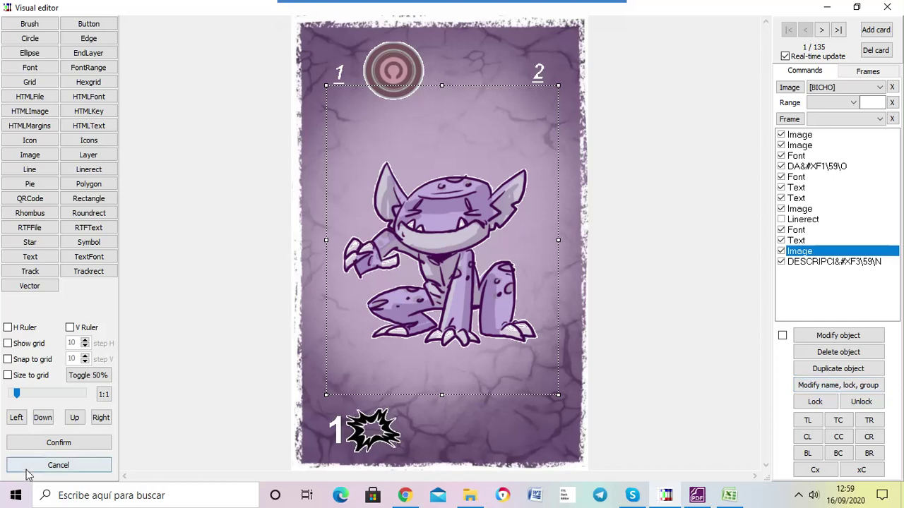
pyautogui.click(60, 443)
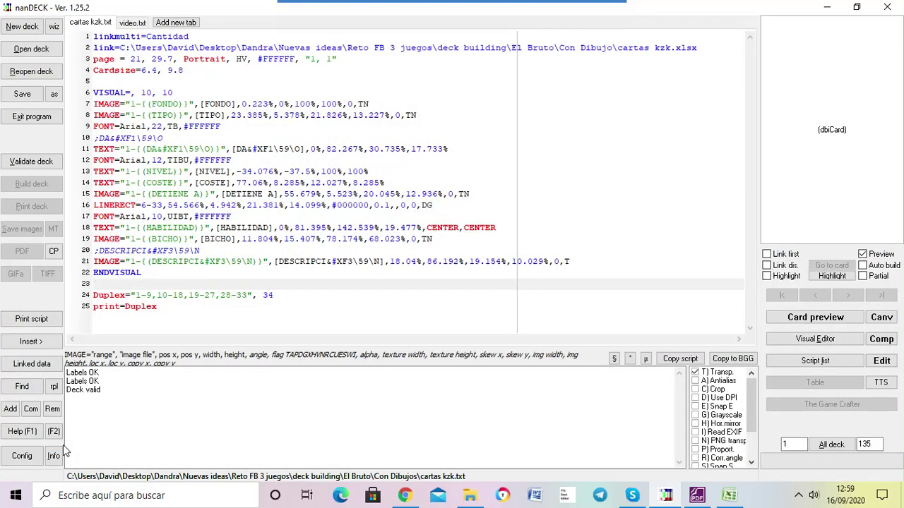
# Step: Switch to the cartas kzk workbook in Excel and examine its header row, rows 2 and 3, and the Descripción column
pyautogui.click(729, 496)
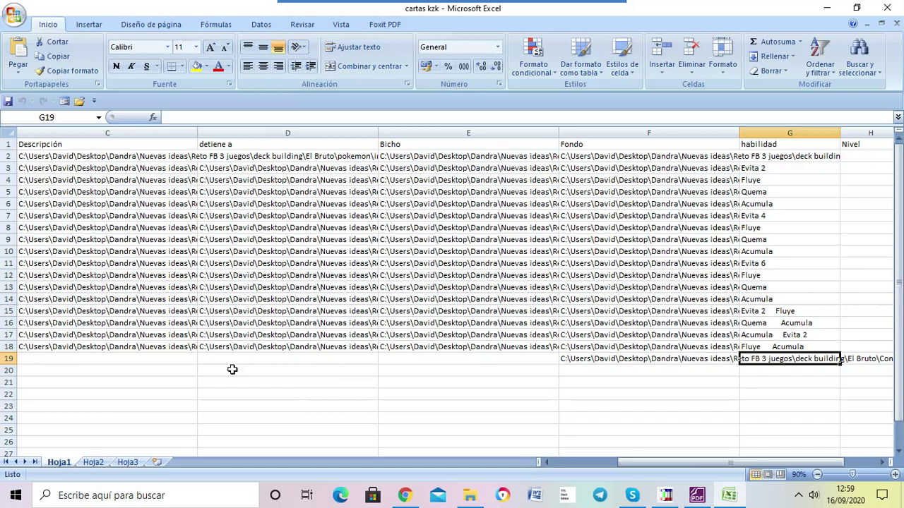
pyautogui.click(6, 145)
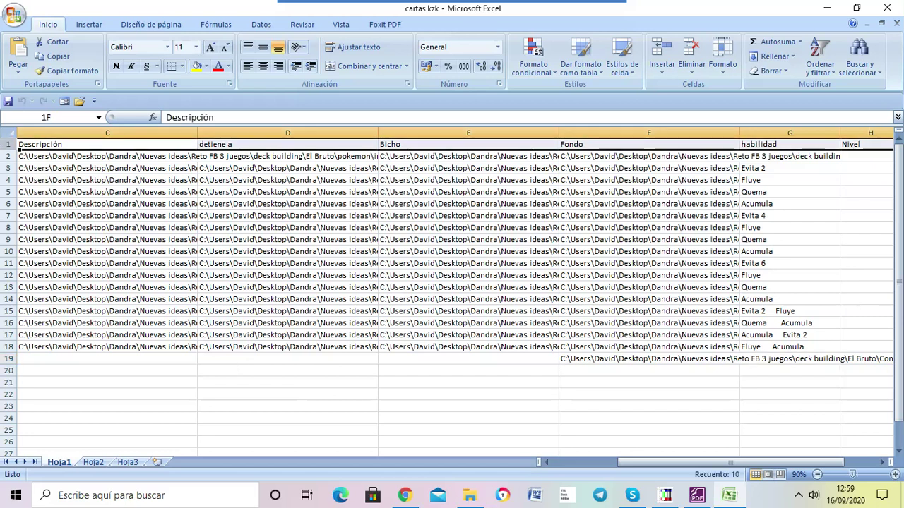
pyautogui.click(4, 157)
pyautogui.click(4, 168)
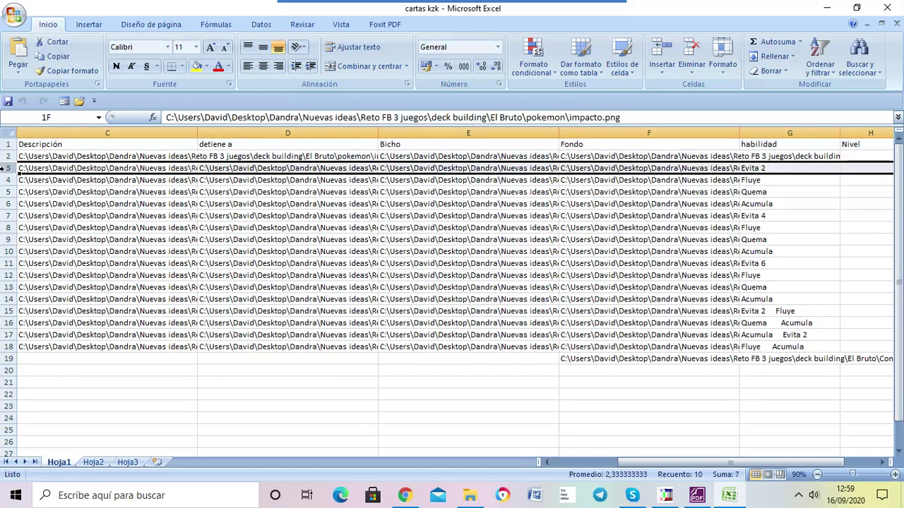
pyautogui.click(85, 132)
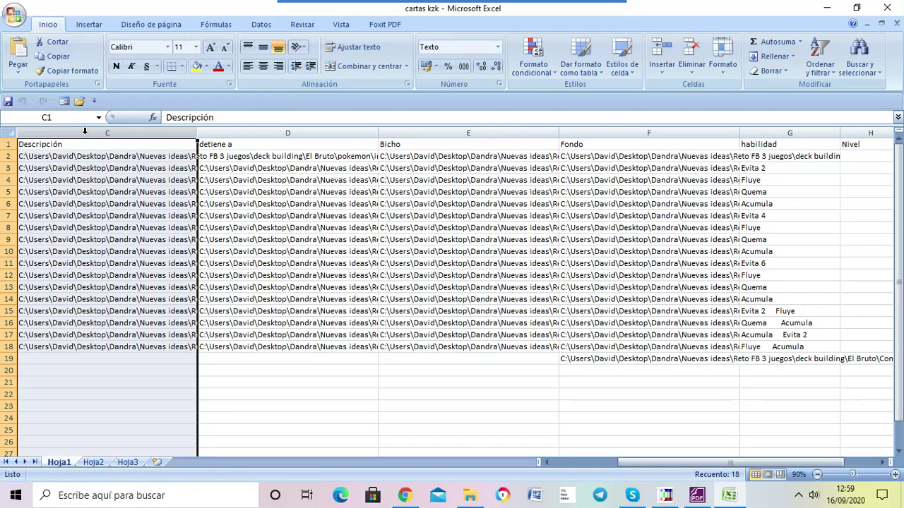
pyautogui.click(4, 144)
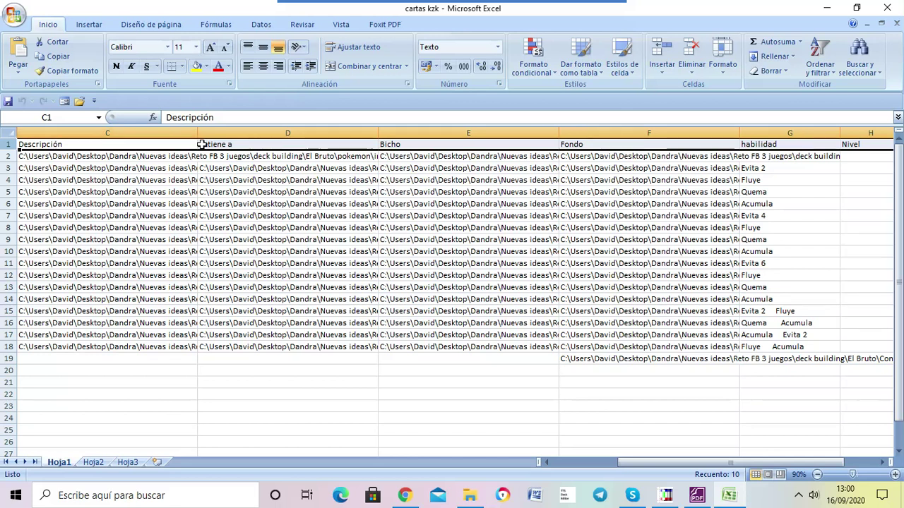
# Step: Review the column headers from detiene a through Cantidad and the quantity of the first card
pyautogui.click(222, 145)
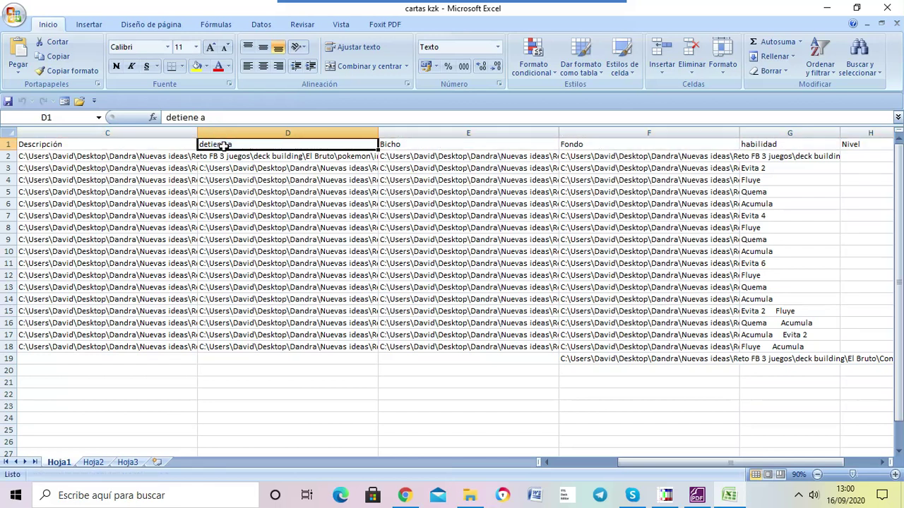
pyautogui.press('Right')
pyautogui.press('Right')
pyautogui.press('Right')
pyautogui.press('Right')
pyautogui.press('Right')
pyautogui.press('Right')
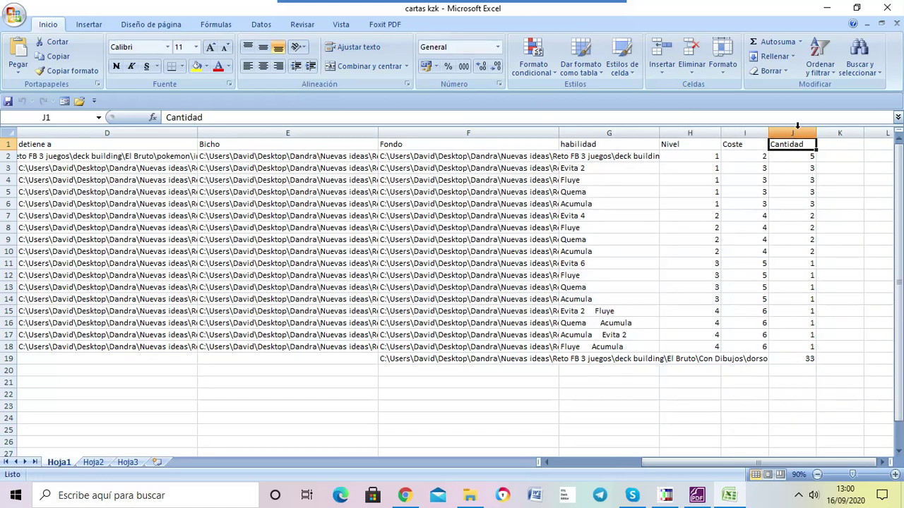
pyautogui.click(800, 157)
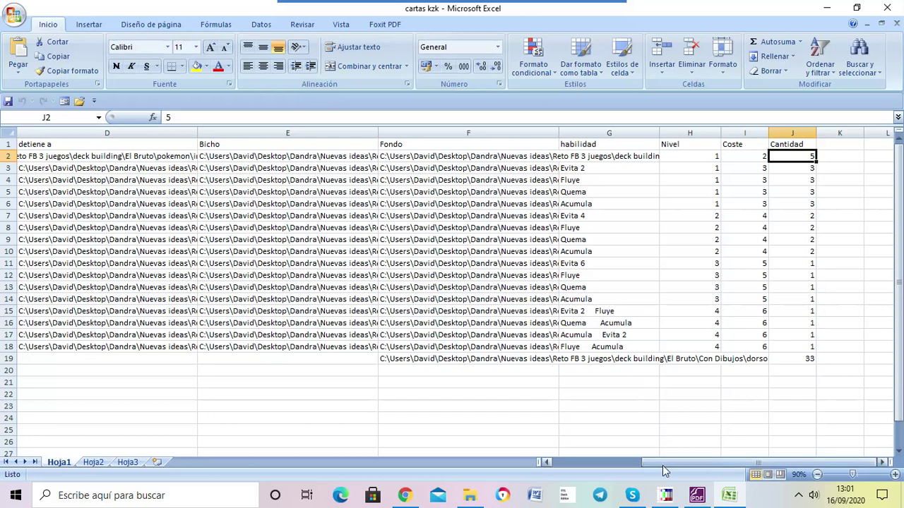
# Step: Inspect the Fondo image paths in F2 and F3, focusing on the file name at the end of the F2 path
pyautogui.click(442, 162)
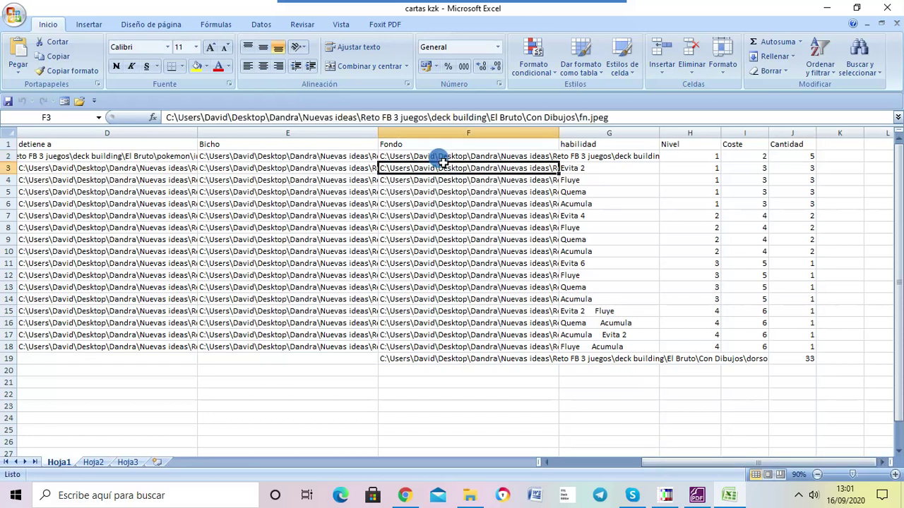
pyautogui.click(438, 156)
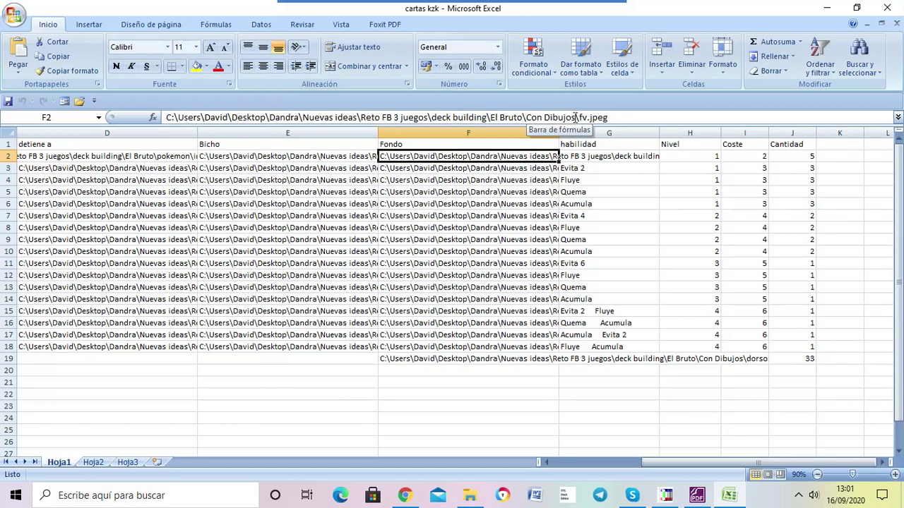
pyautogui.moveTo(577, 118); pyautogui.dragTo(590, 117)
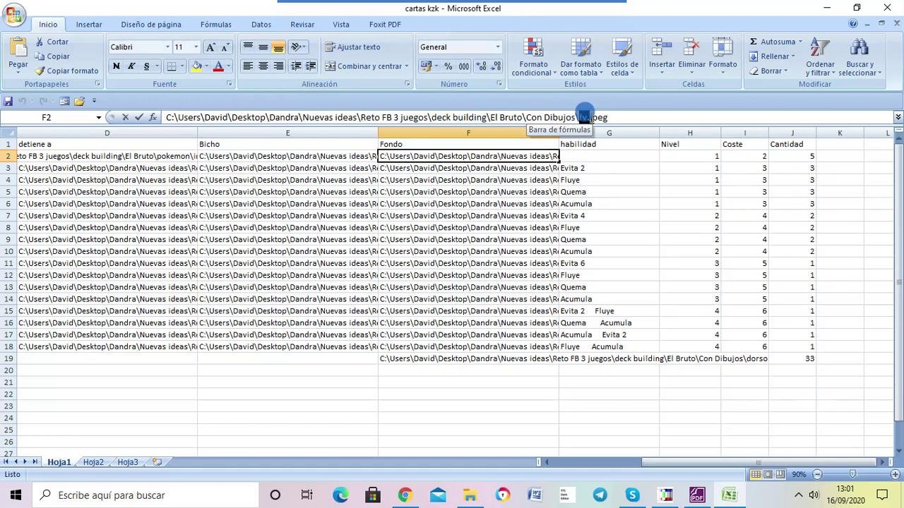
pyautogui.click(618, 118)
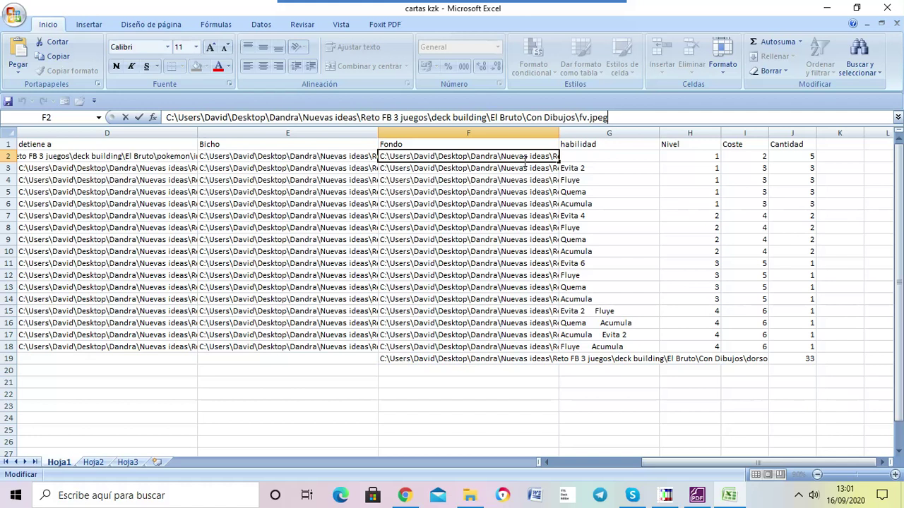
# Step: Examine the habilidad and Nivel cells of the first two cards
pyautogui.click(599, 168)
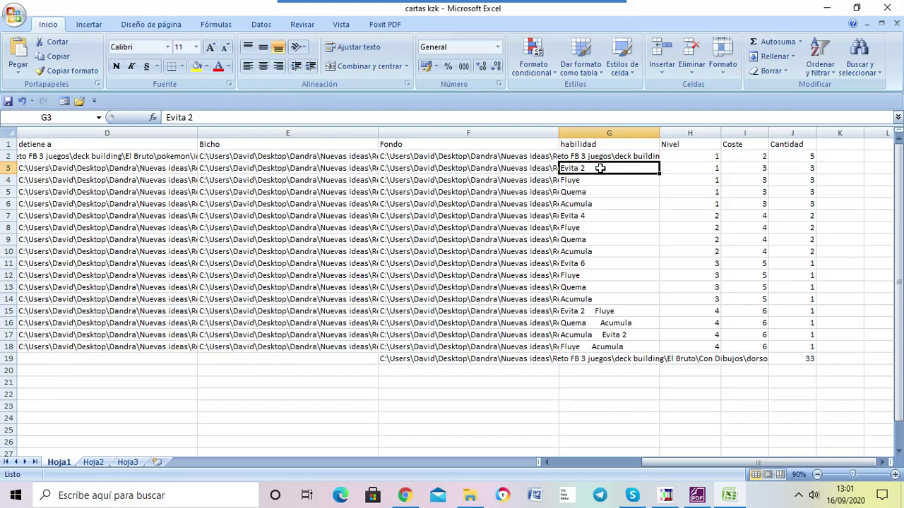
pyautogui.click(681, 167)
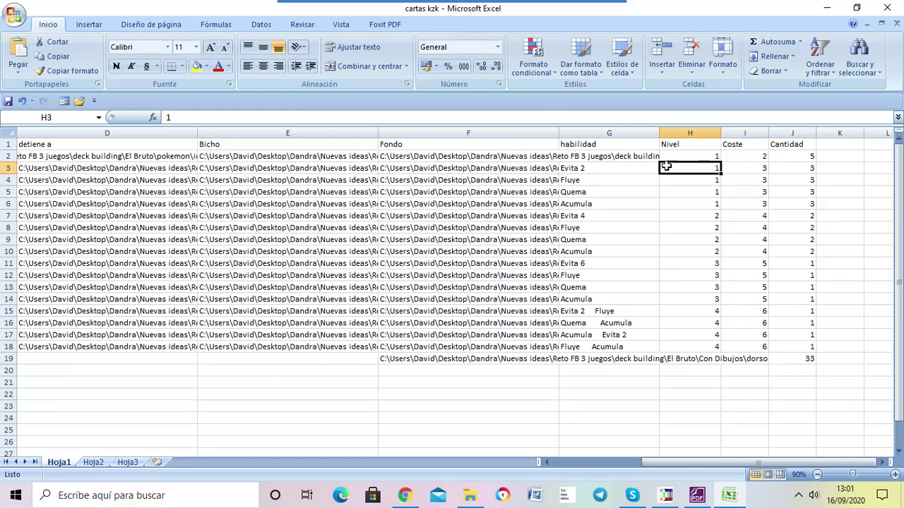
pyautogui.click(622, 156)
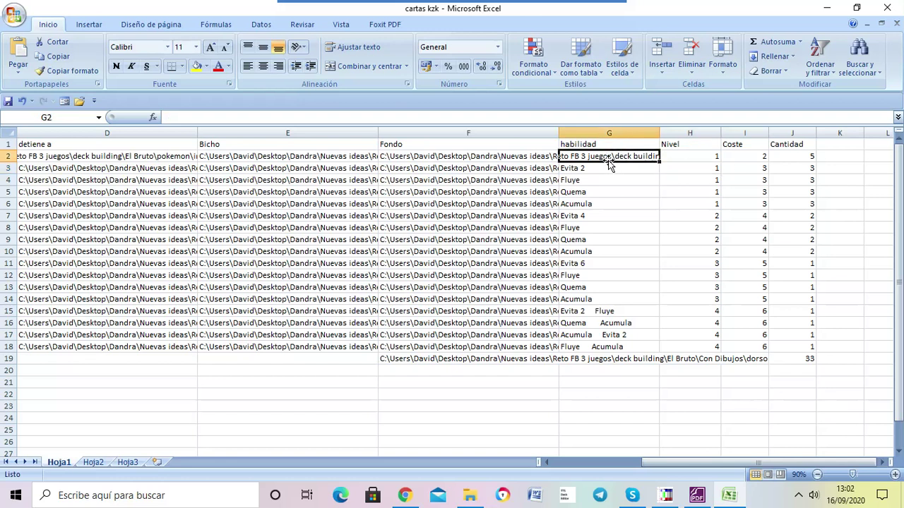
# Step: Examine row 19 from Tipo to Fondo, including the card-back image path in F19 and the cells beside it
pyautogui.click(467, 359)
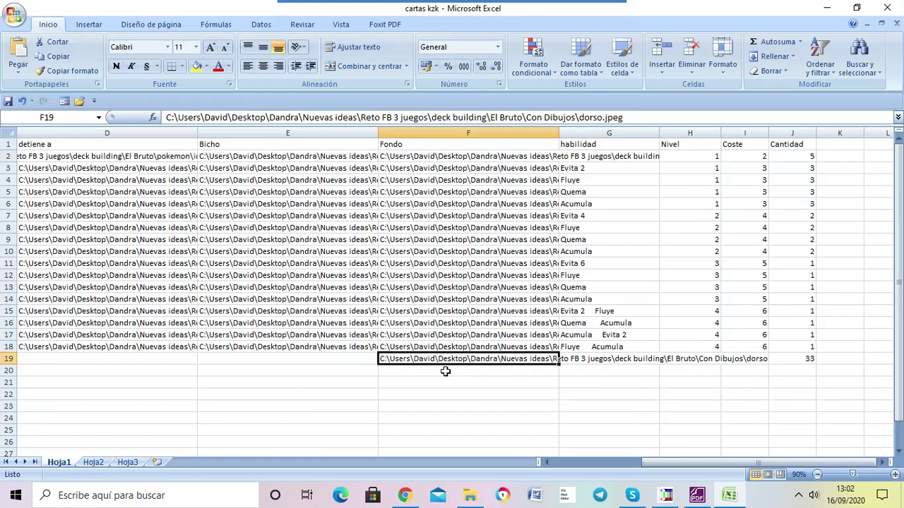
pyautogui.click(339, 359)
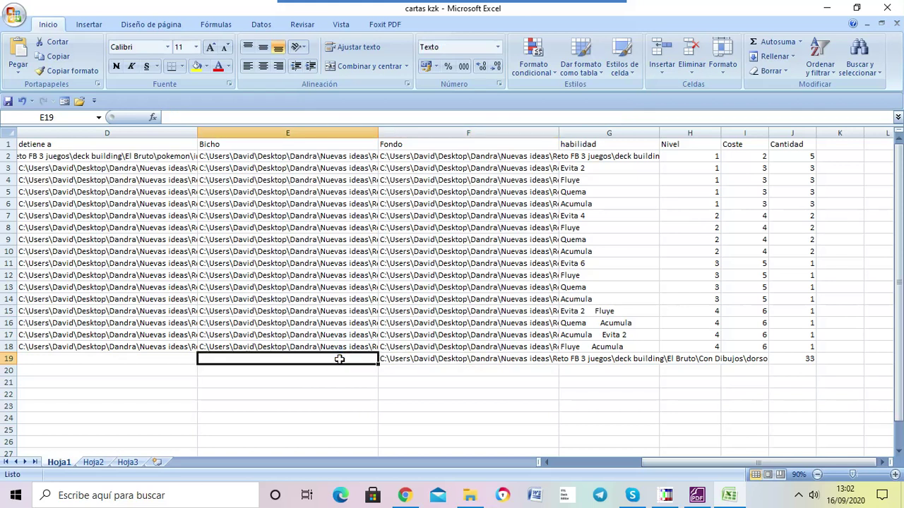
pyautogui.press('Left')
pyautogui.press('Left')
pyautogui.press('Left')
pyautogui.press('Left')
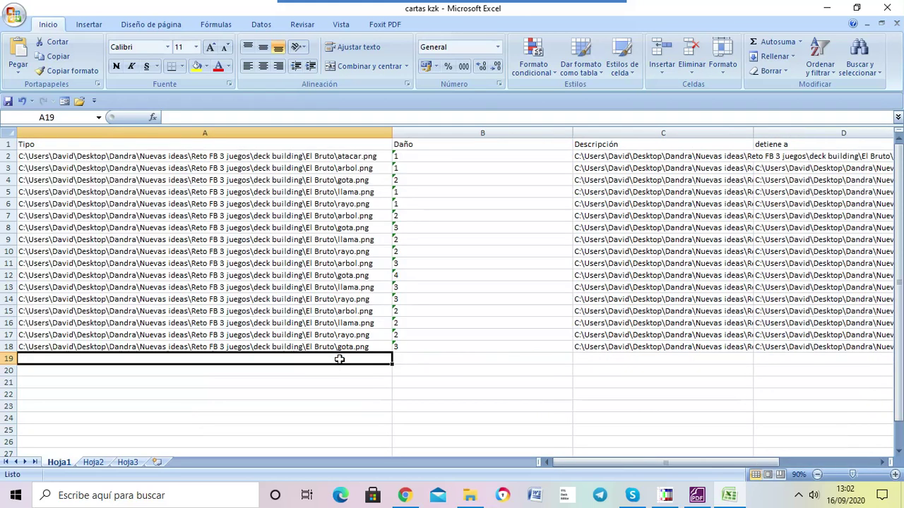
pyautogui.press('Right')
pyautogui.press('Right')
pyautogui.press('Right')
pyautogui.press('Right')
pyautogui.press('Right')
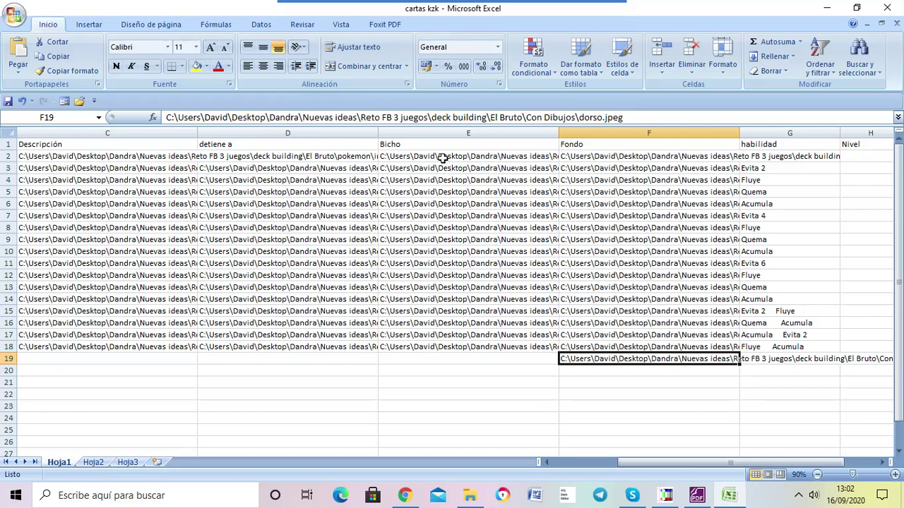
pyautogui.click(445, 355)
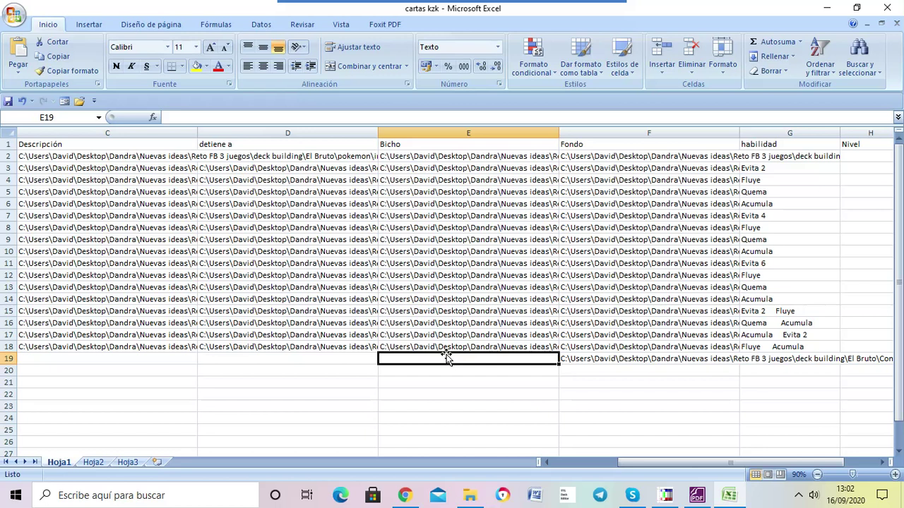
# Step: Switch to nanDECK, show the video.txt script, and examine its link line's directive, folder path and workbook file name
pyautogui.click(666, 495)
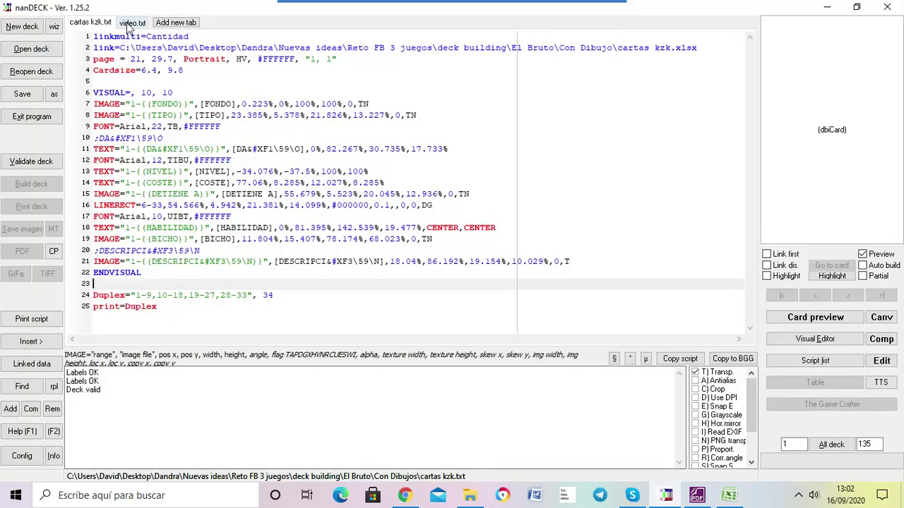
pyautogui.click(131, 24)
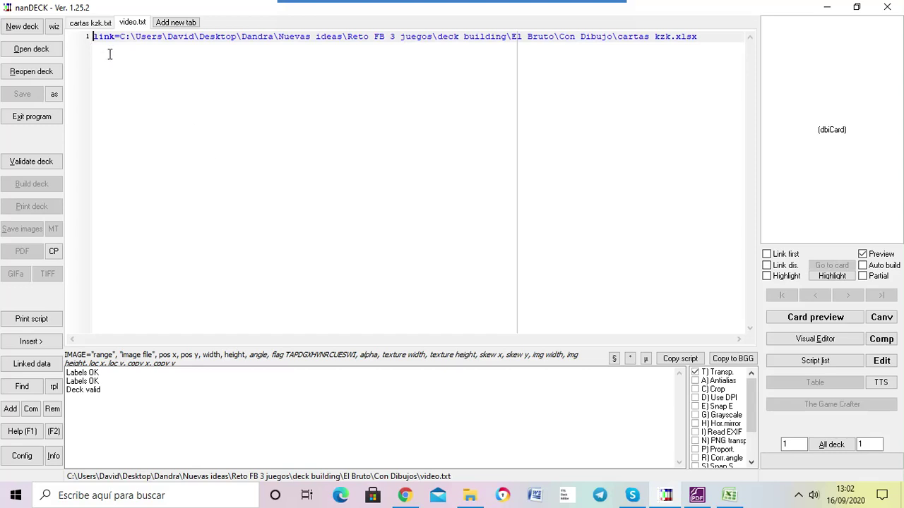
pyautogui.moveTo(120, 37); pyautogui.dragTo(91, 41)
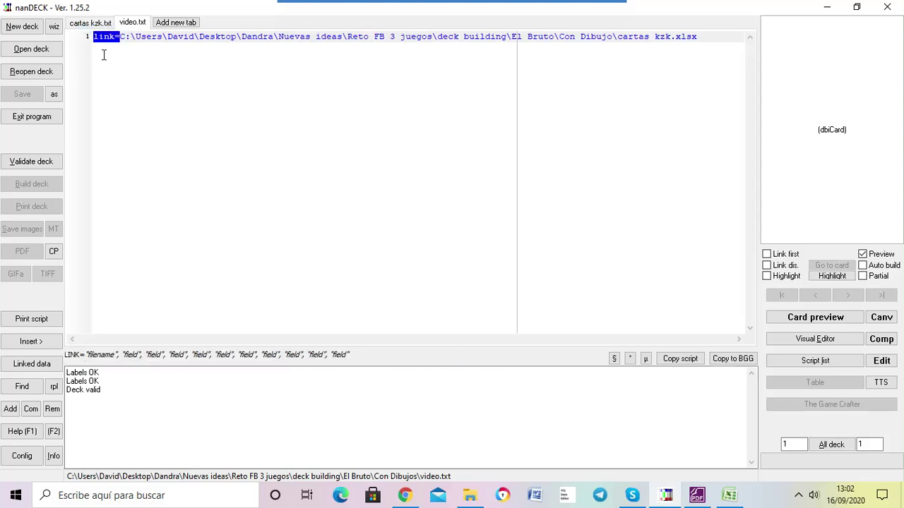
pyautogui.click(120, 38)
pyautogui.moveTo(120, 36); pyautogui.dragTo(614, 53)
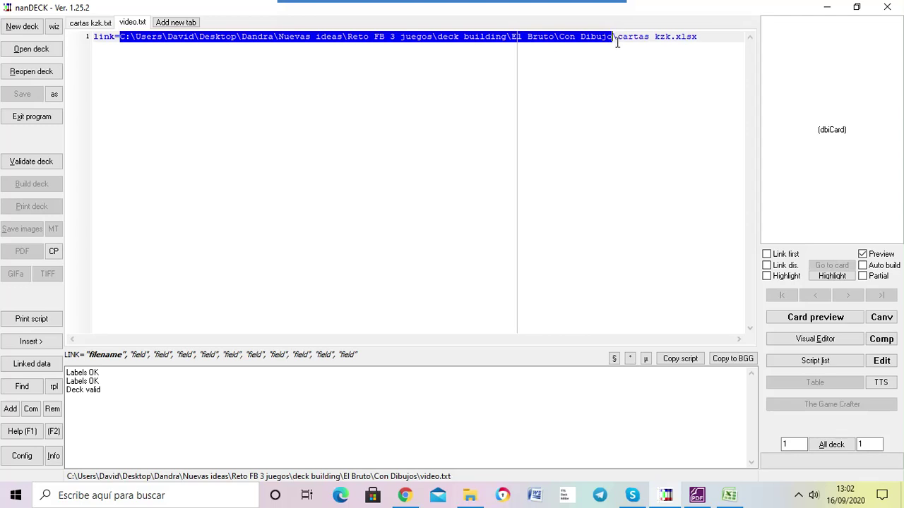
pyautogui.click(614, 39)
pyautogui.moveTo(617, 39); pyautogui.dragTo(696, 41)
pyautogui.click(696, 40)
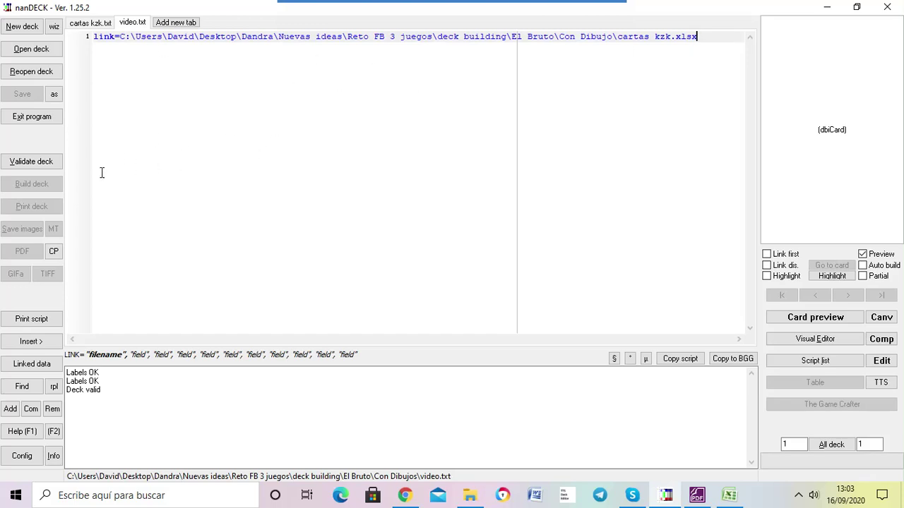
# Step: Validate the video.txt deck and generate an empty VISUAL block in its script with the visual editor
pyautogui.click(52, 164)
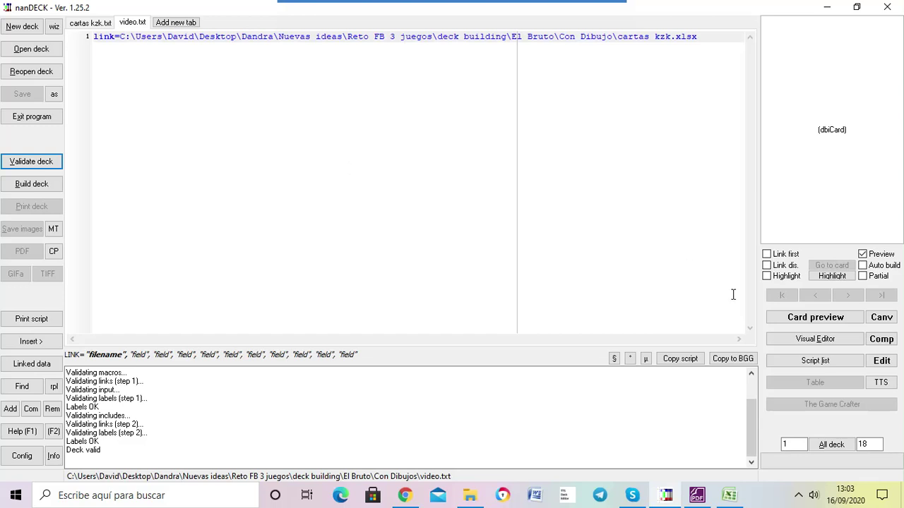
pyautogui.click(798, 339)
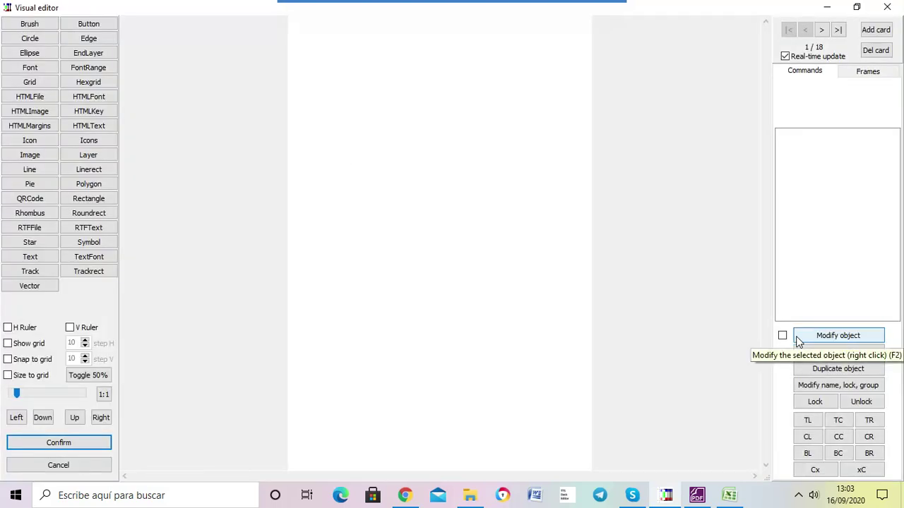
pyautogui.click(60, 442)
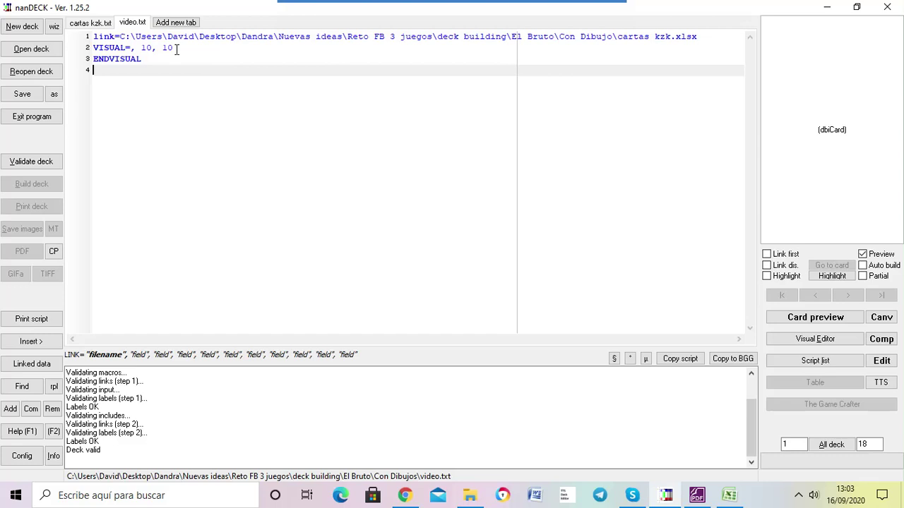
# Step: Add a full-card image linked to the [FONDO] field in the visual editor and check it on the first four cards
pyautogui.click(802, 339)
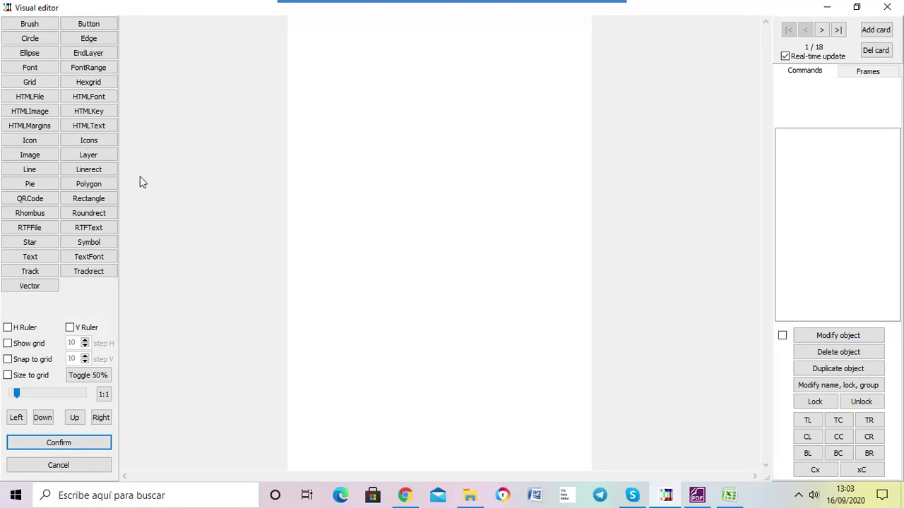
pyautogui.click(36, 153)
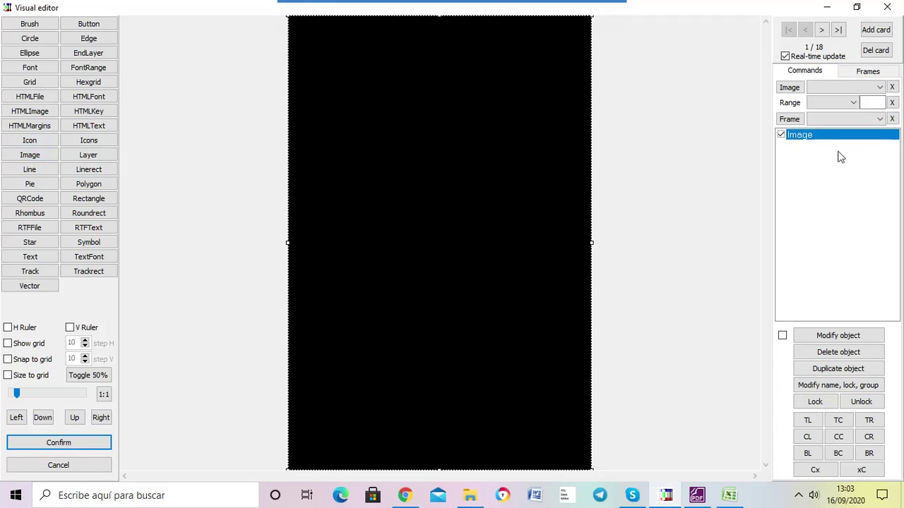
pyautogui.click(847, 88)
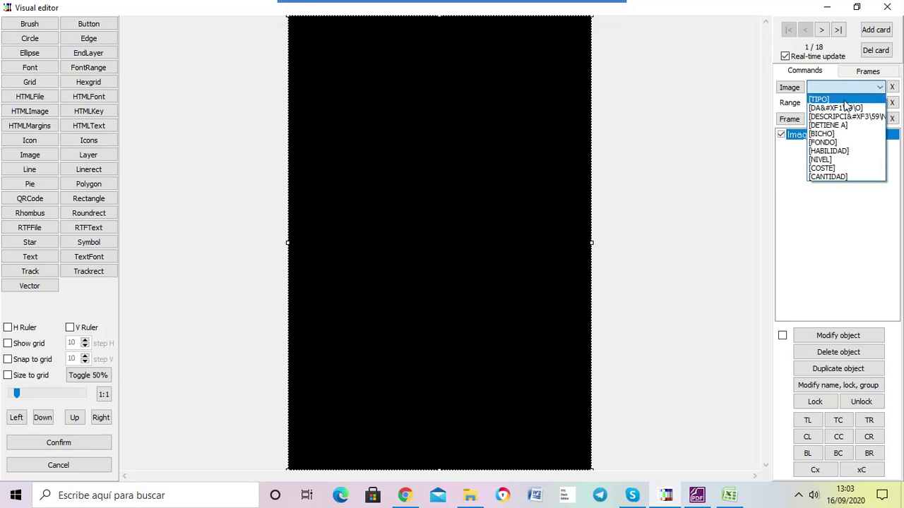
pyautogui.click(842, 144)
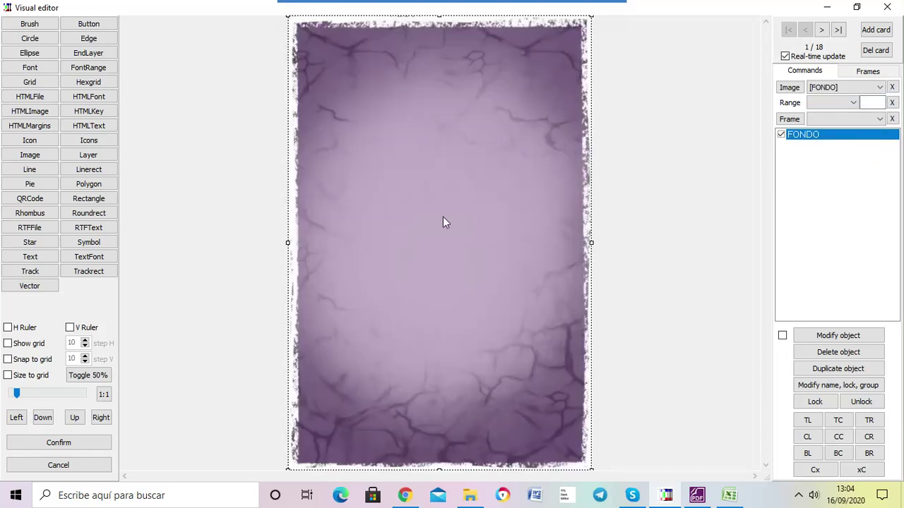
pyautogui.click(823, 30)
pyautogui.click(823, 30)
pyautogui.click(823, 30)
pyautogui.click(791, 30)
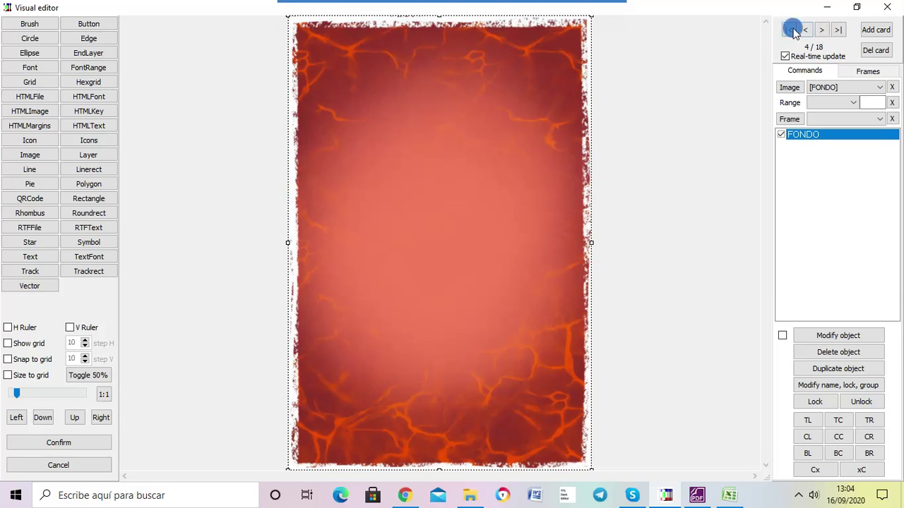
# Step: Add a second image on top of the background and link it to the [BICHO] field
pyautogui.click(28, 156)
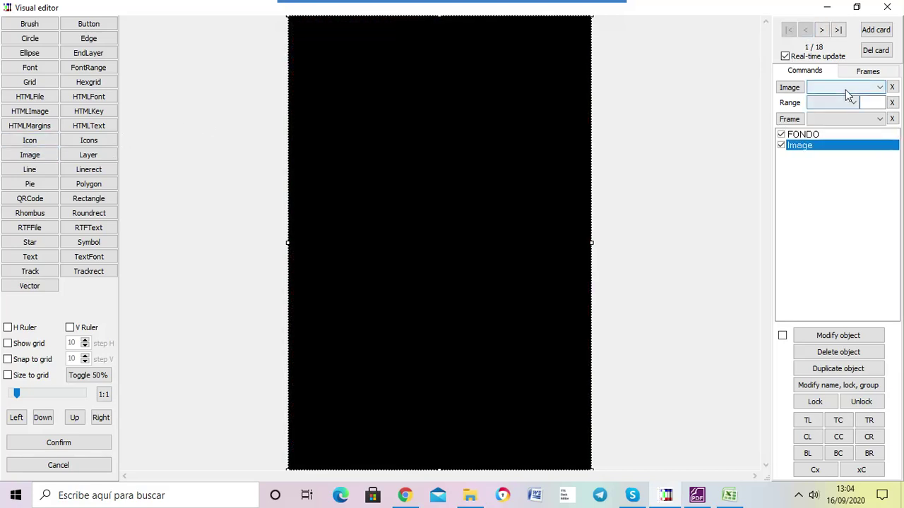
pyautogui.click(847, 90)
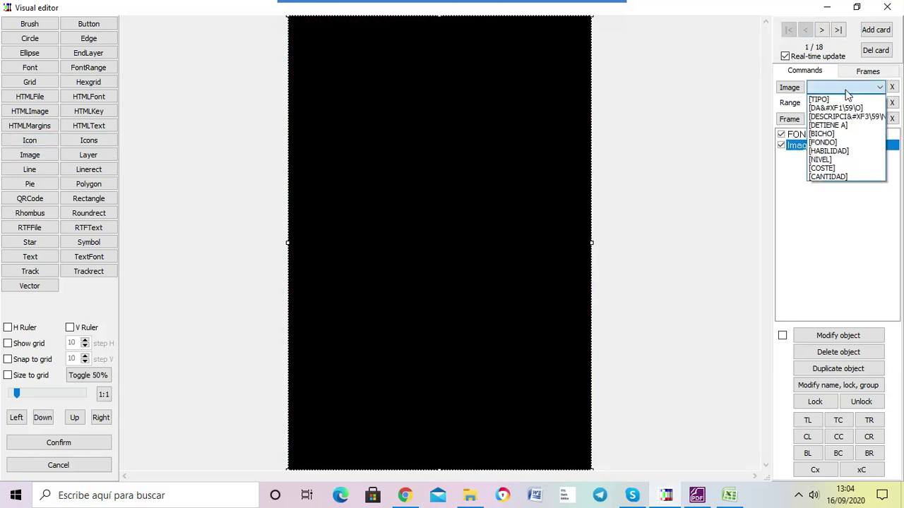
pyautogui.click(848, 136)
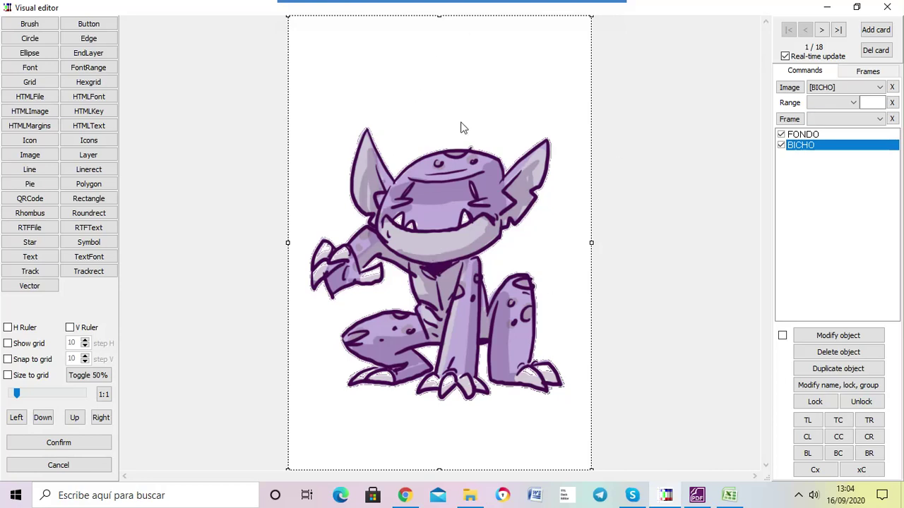
# Step: Turn on the transparency flag for the BICHO image, and shrink and reposition it around the middle of the card
pyautogui.click(828, 337)
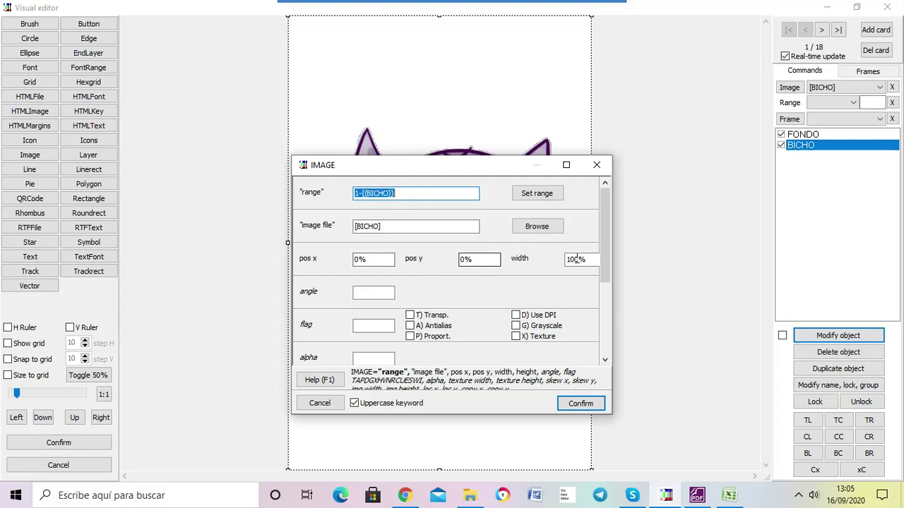
pyautogui.moveTo(608, 249); pyautogui.dragTo(609, 286)
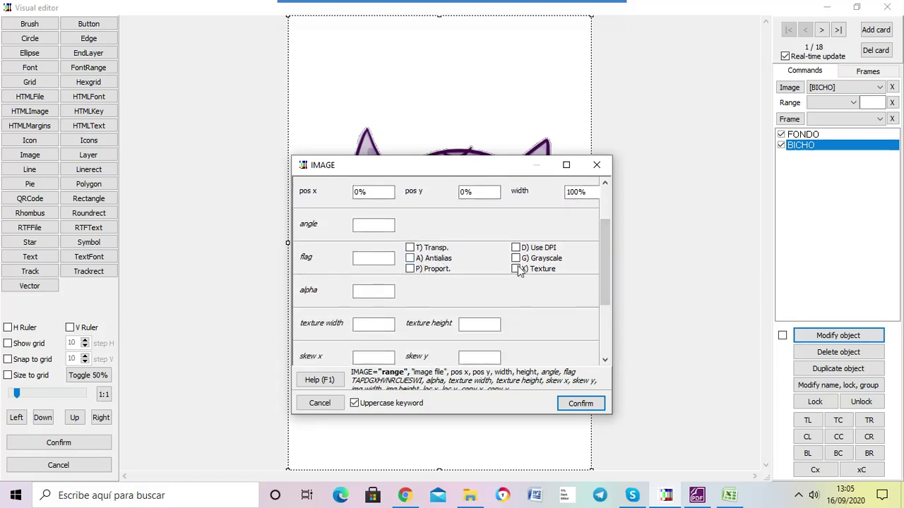
pyautogui.click(433, 253)
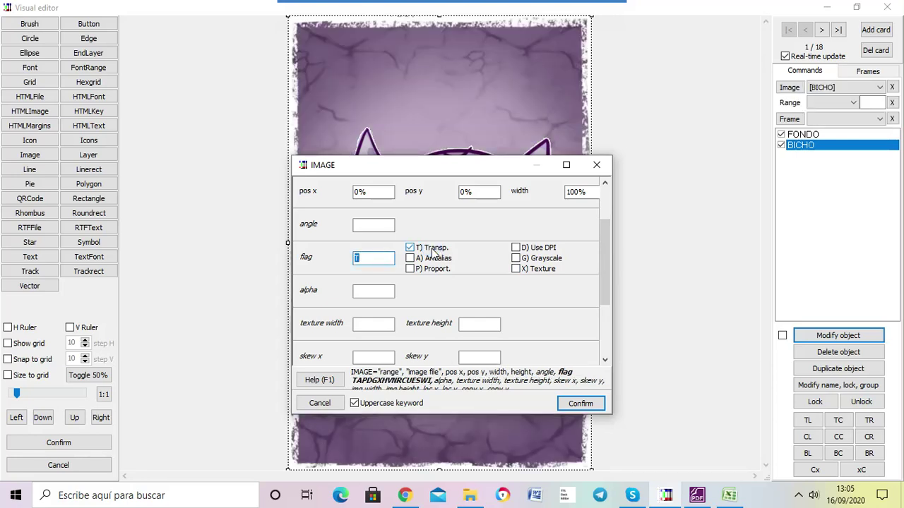
pyautogui.click(581, 403)
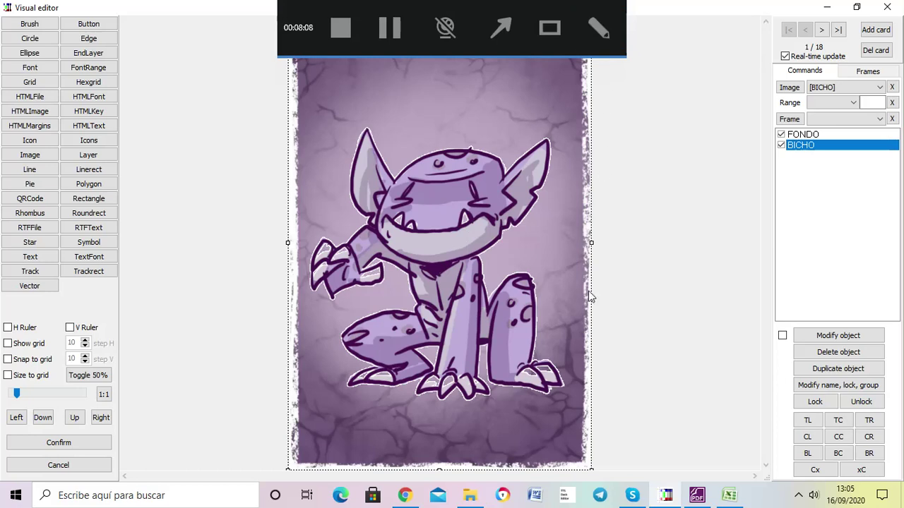
pyautogui.moveTo(592, 470); pyautogui.dragTo(468, 259)
pyautogui.moveTo(365, 152); pyautogui.dragTo(427, 247)
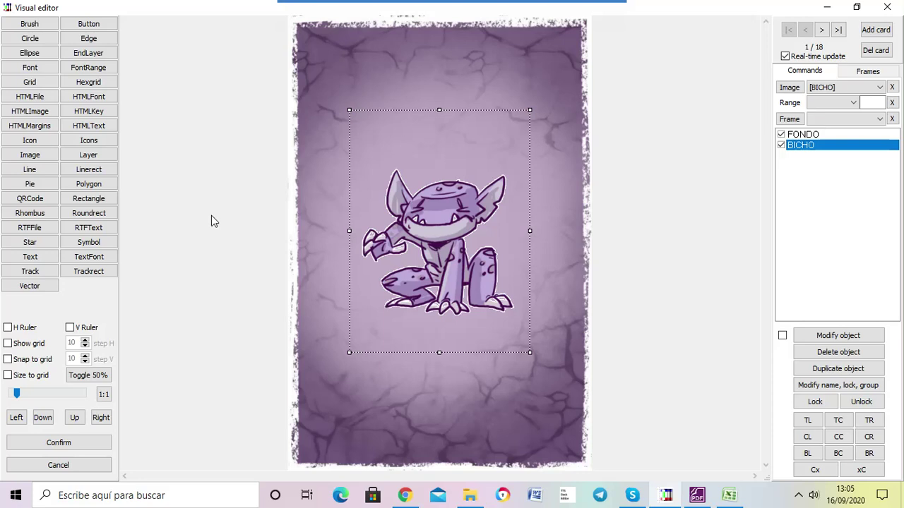
# Step: Add a text object and a font object, placing the font directly before the text in the object order
pyautogui.click(39, 260)
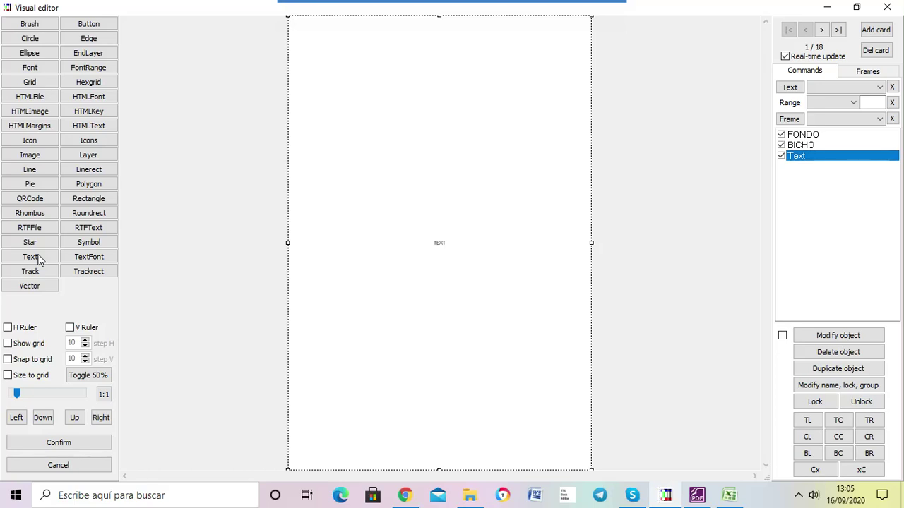
pyautogui.click(818, 333)
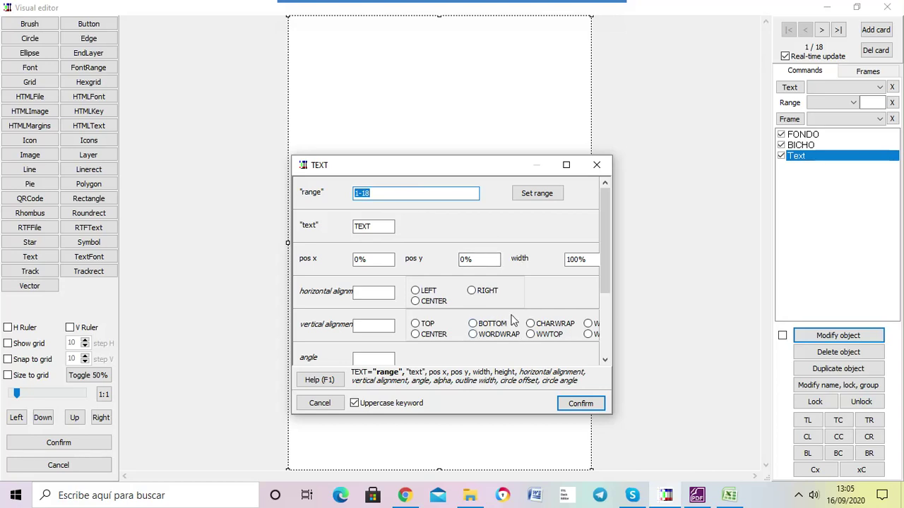
pyautogui.click(597, 166)
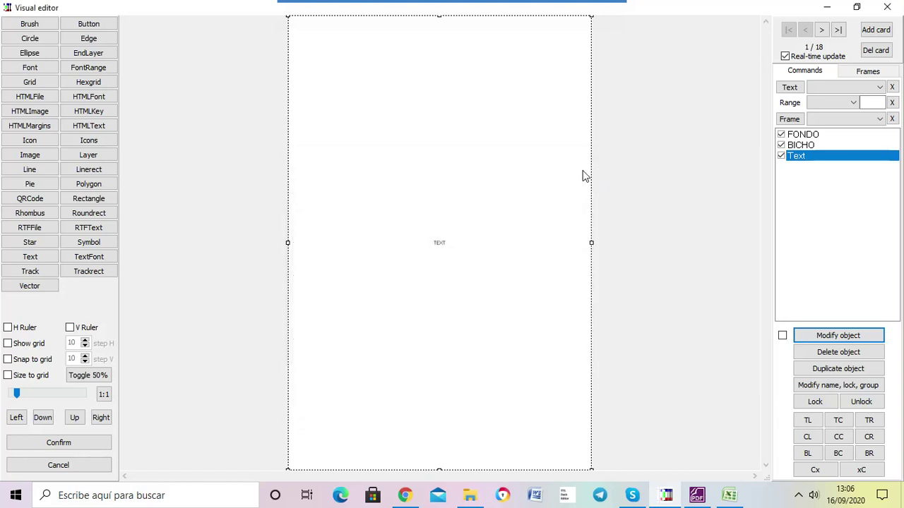
pyautogui.click(31, 67)
pyautogui.moveTo(797, 169); pyautogui.dragTo(795, 150)
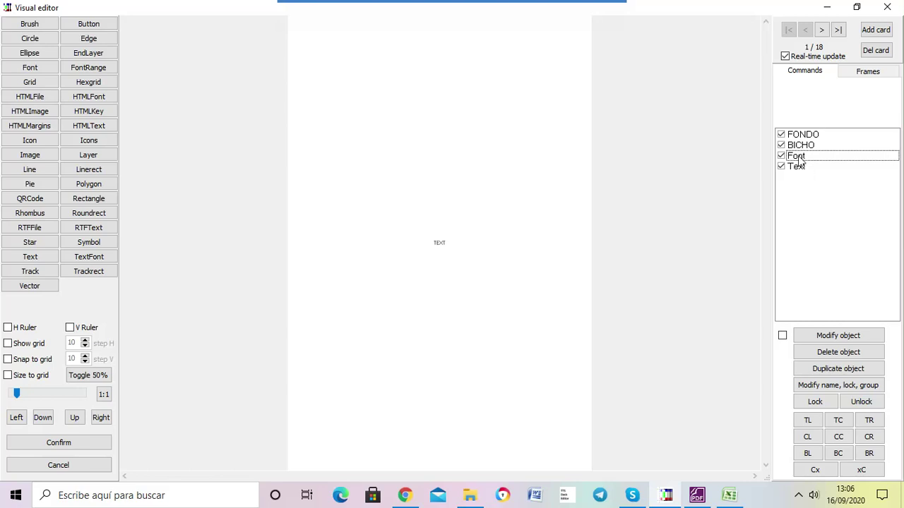
# Step: Set the font object's size to 20 and its style to bold
pyautogui.click(799, 157)
pyautogui.click(821, 337)
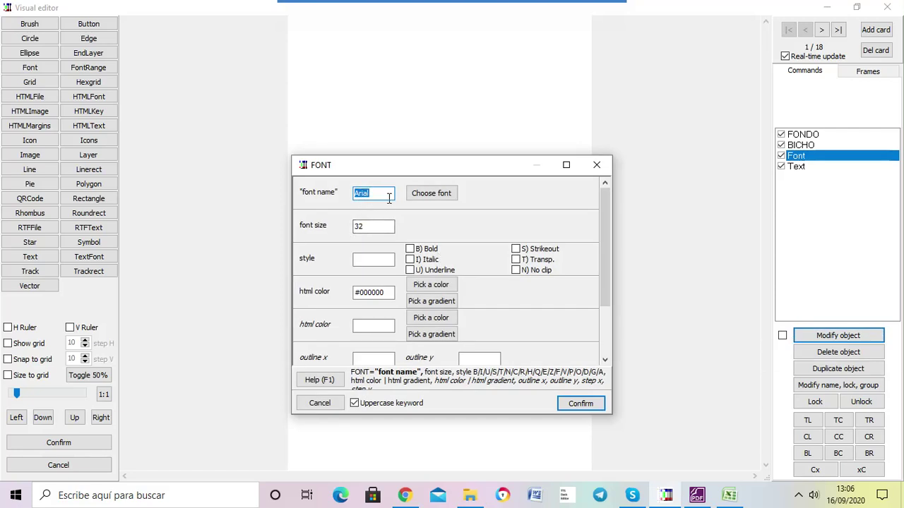
pyautogui.click(369, 225)
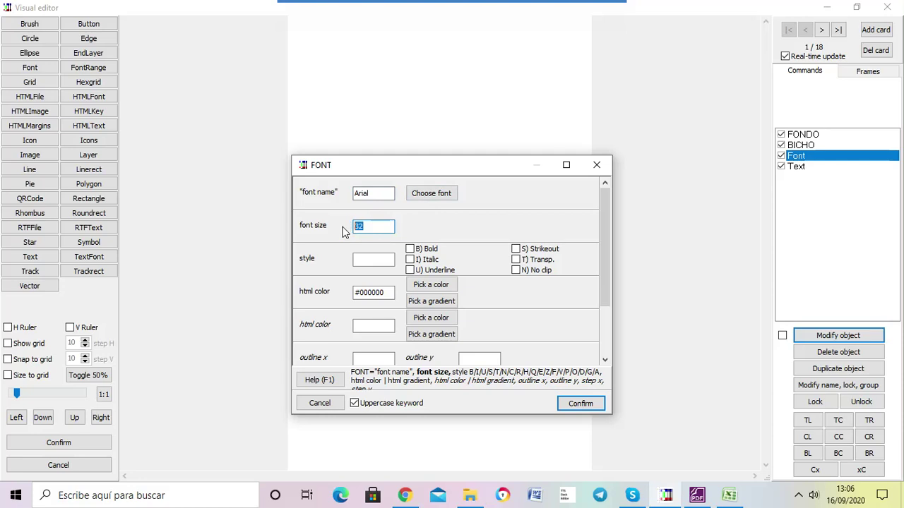
pyautogui.write('20')
pyautogui.click(431, 250)
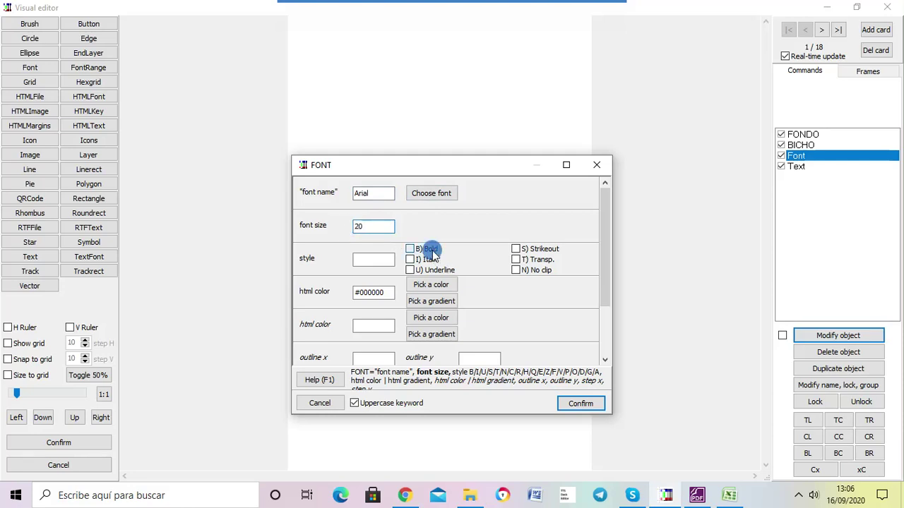
pyautogui.click(580, 407)
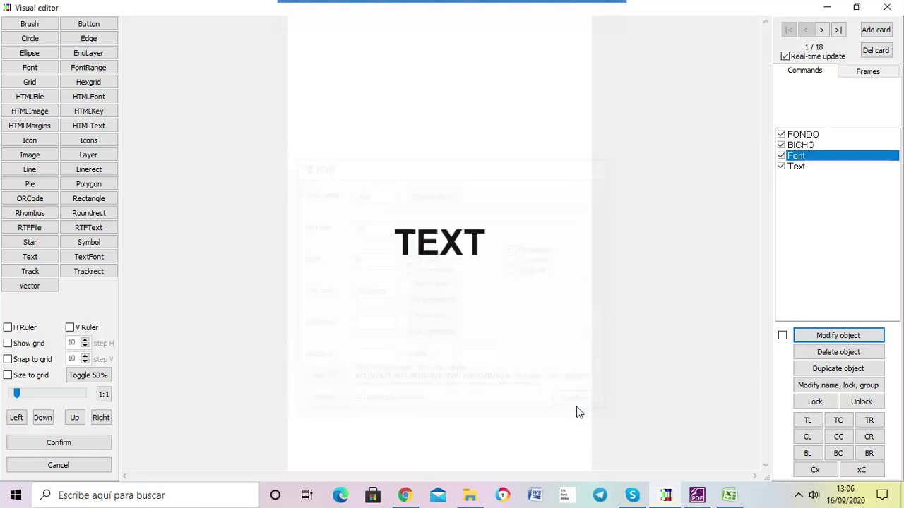
# Step: Link the text object to the [NIVEL] field and shrink its box into the card's upper-left corner
pyautogui.click(812, 168)
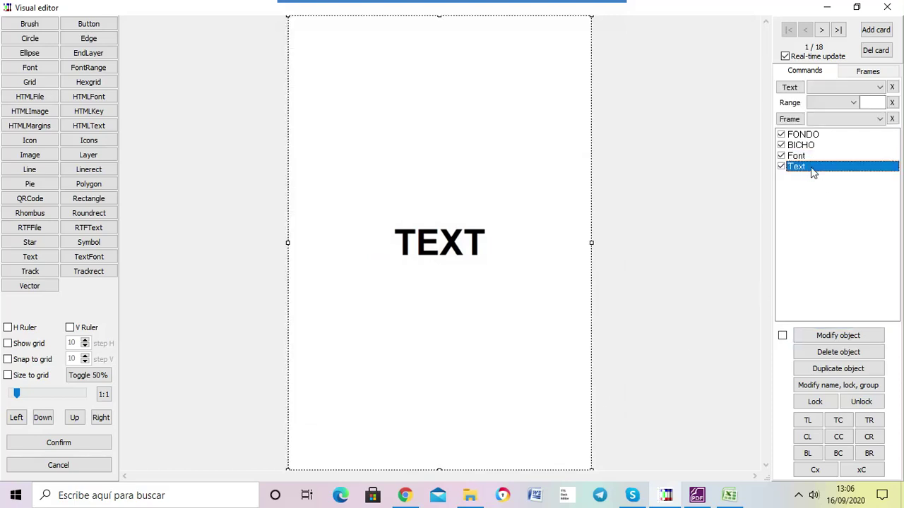
pyautogui.click(831, 90)
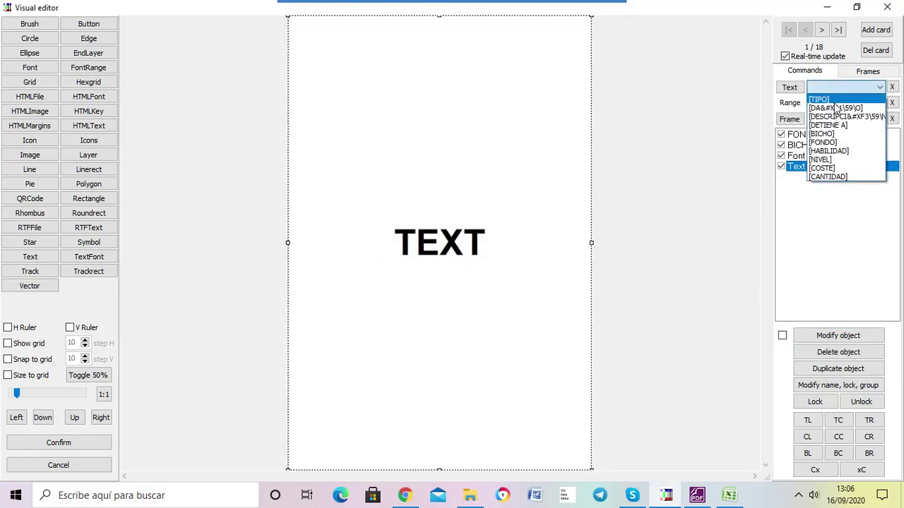
pyautogui.click(836, 158)
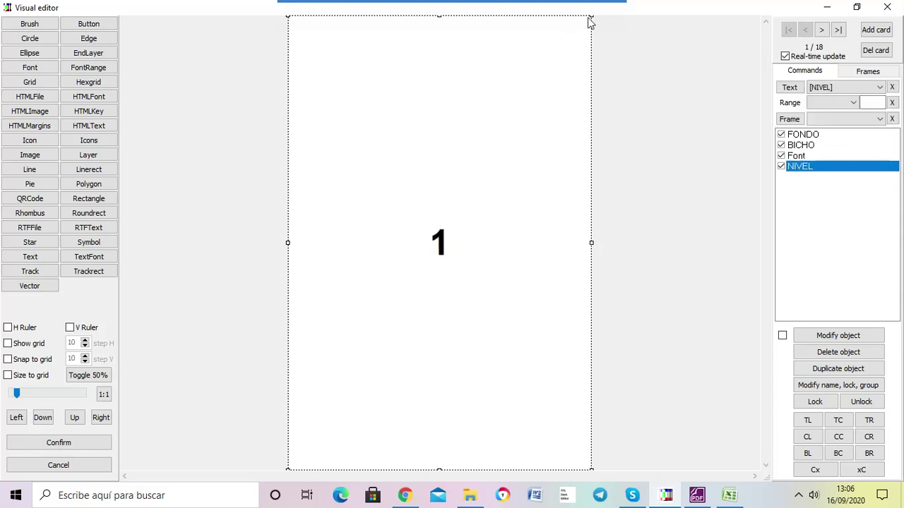
pyautogui.click(593, 468)
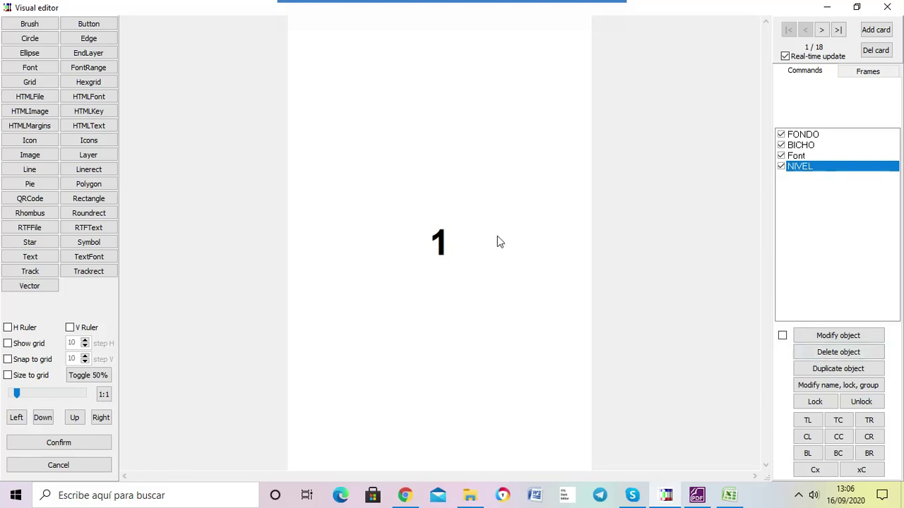
pyautogui.click(439, 243)
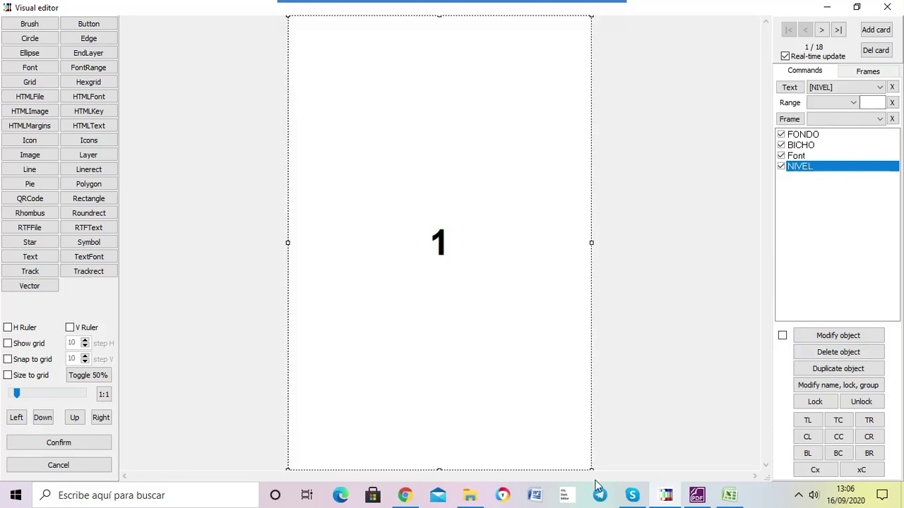
pyautogui.moveTo(591, 469); pyautogui.dragTo(376, 89)
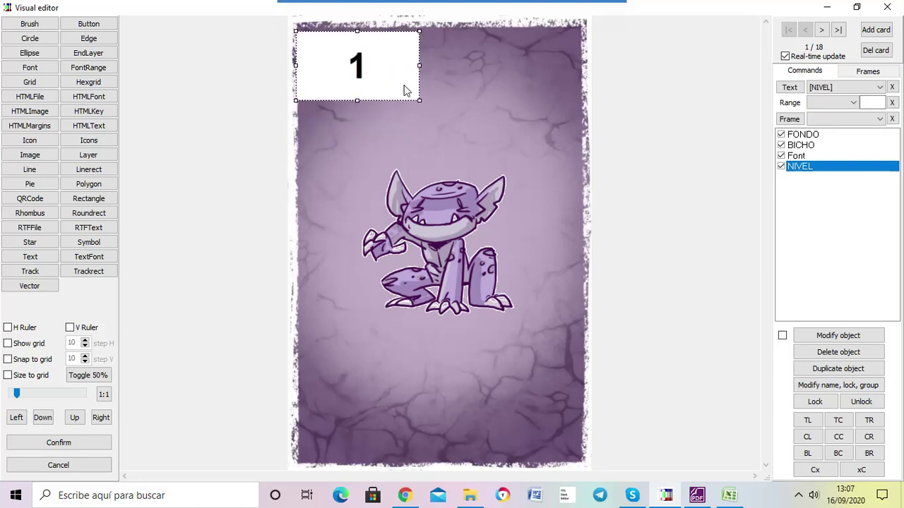
# Step: Give the level text's font a transparent background and set its colour to white (#FFFFFF)
pyautogui.click(842, 332)
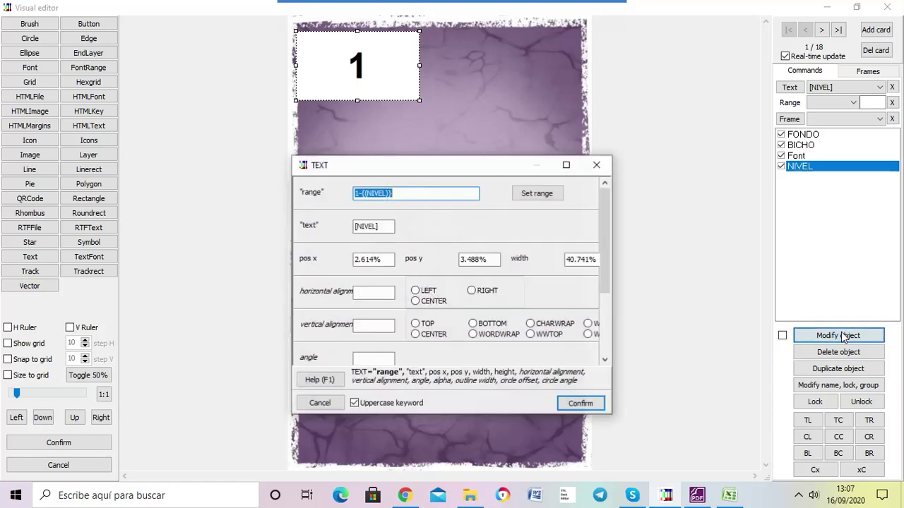
pyautogui.click(597, 165)
pyautogui.click(798, 155)
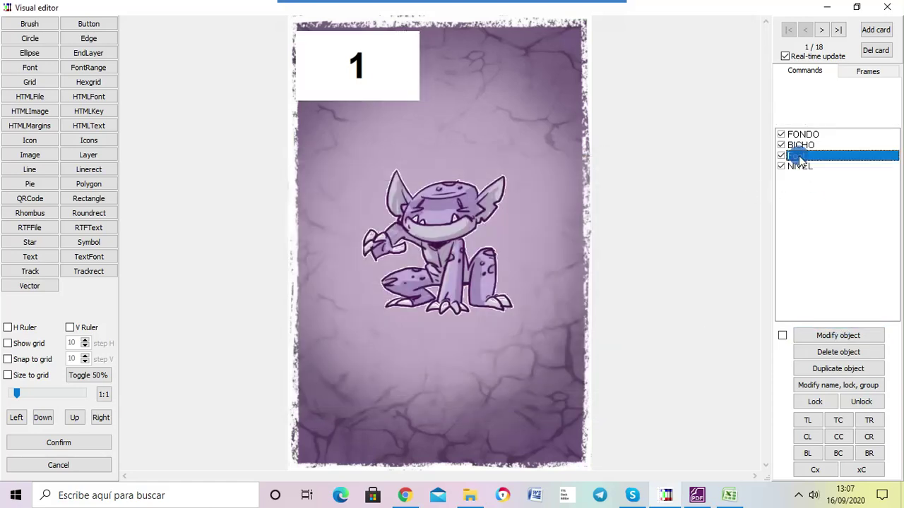
pyautogui.click(829, 337)
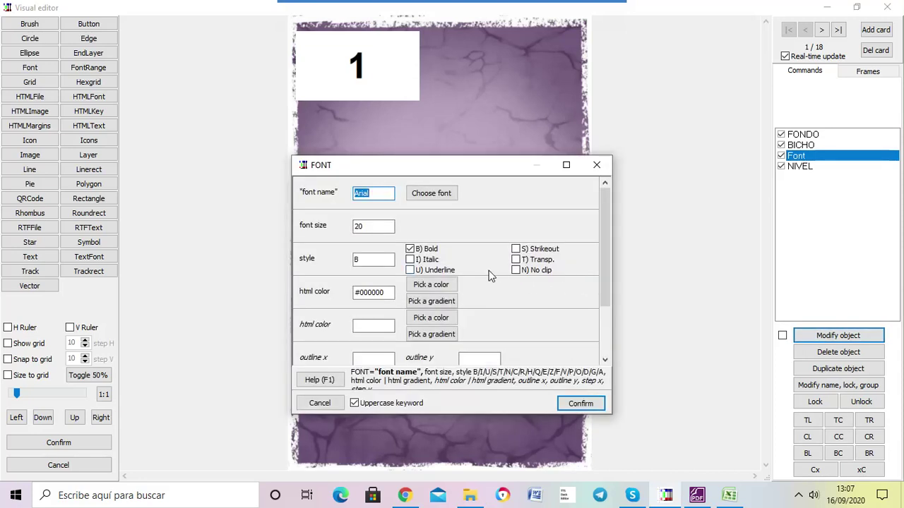
pyautogui.click(533, 262)
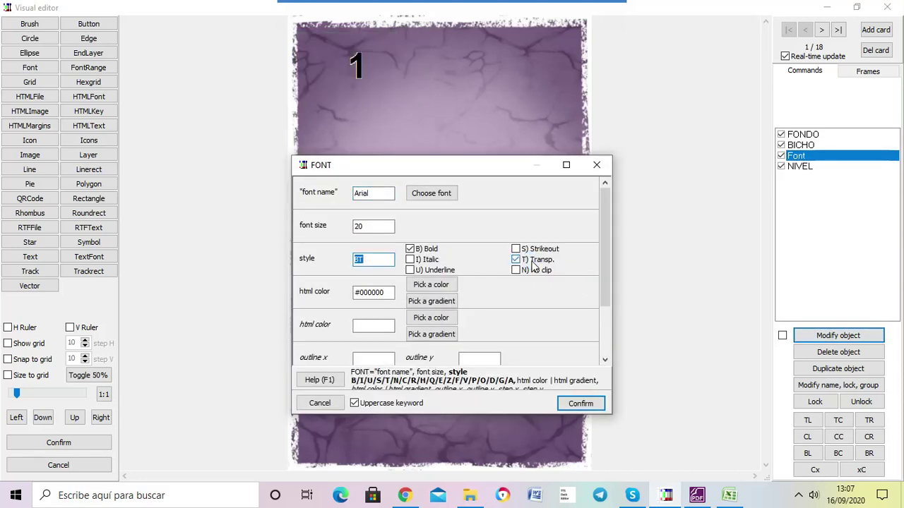
pyautogui.click(425, 285)
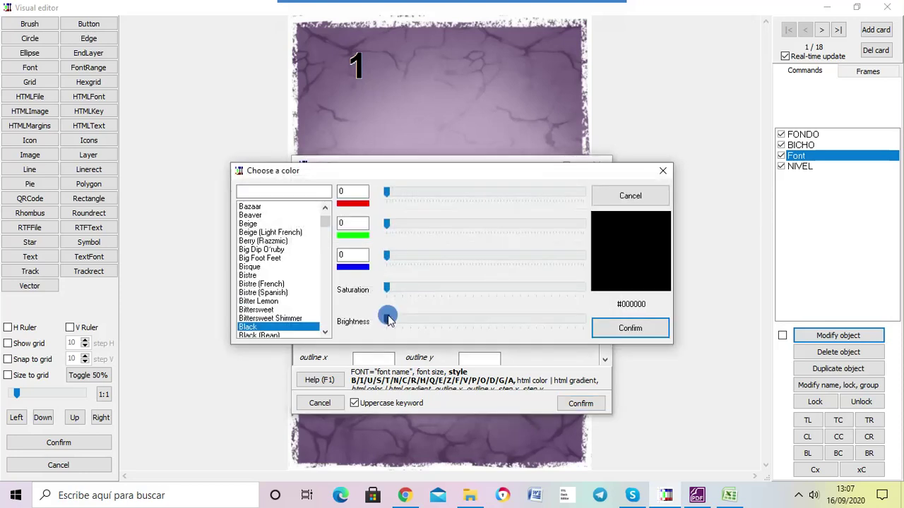
pyautogui.moveTo(389, 321); pyautogui.dragTo(581, 319)
pyautogui.click(613, 330)
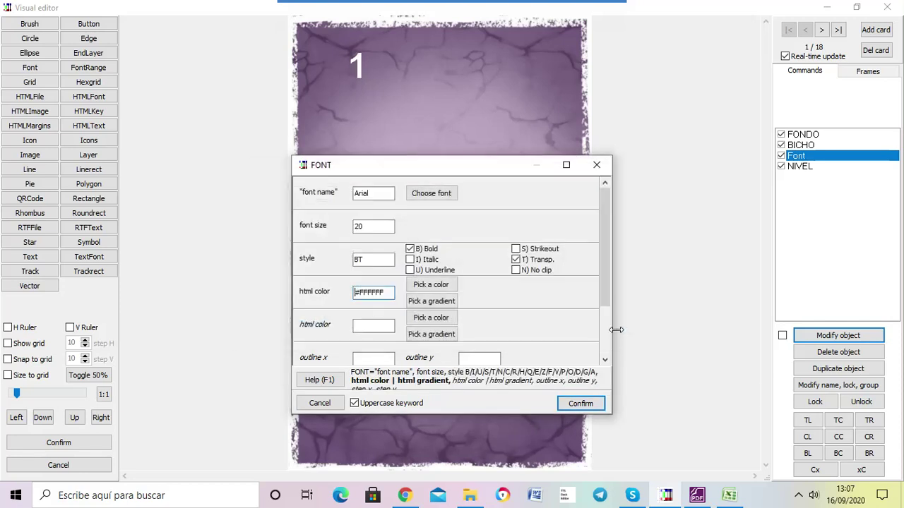
pyautogui.click(575, 403)
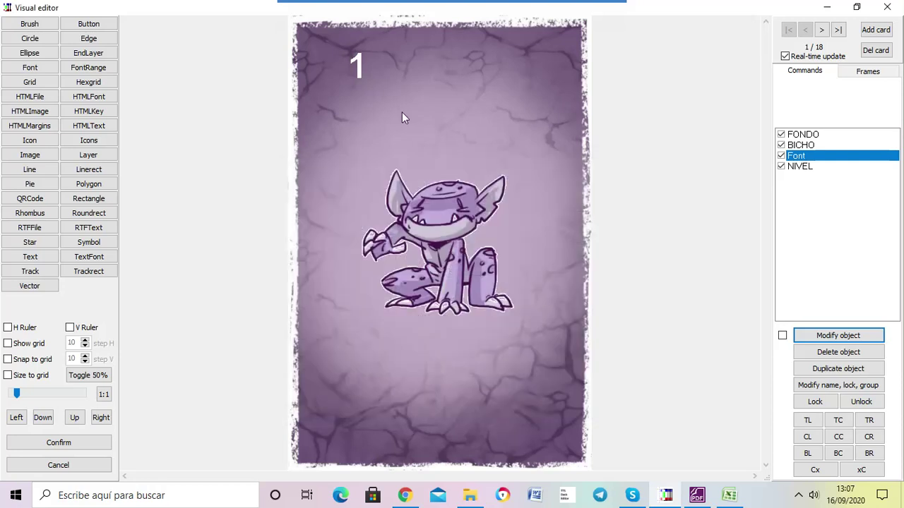
# Step: Shift the NIVEL text box slightly left and down in the card's upper-left corner
pyautogui.click(363, 69)
pyautogui.moveTo(360, 70); pyautogui.dragTo(343, 77)
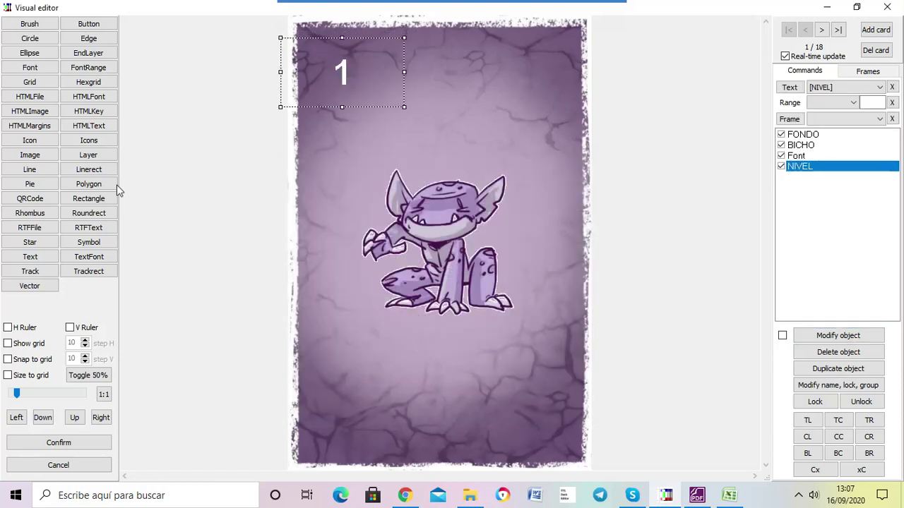
# Step: Add a text object to the card and link it to the [HABILIDAD] field
pyautogui.click(41, 259)
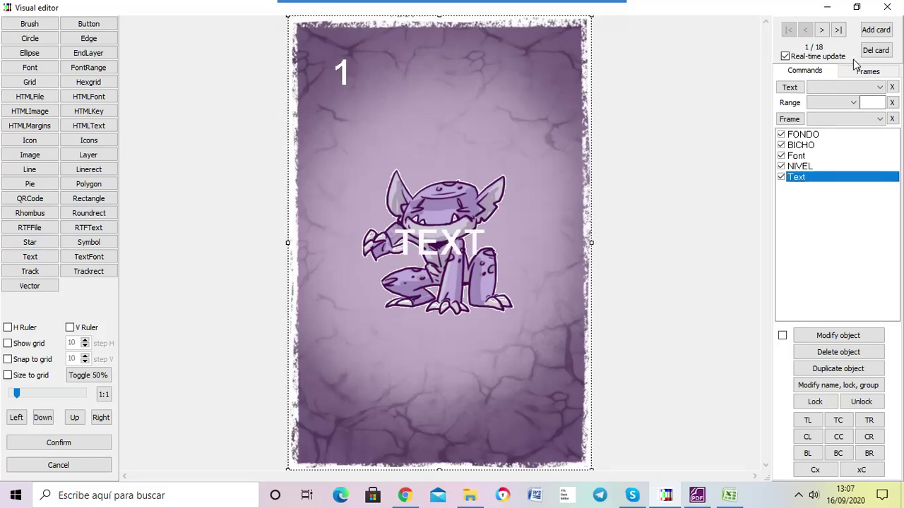
pyautogui.click(840, 87)
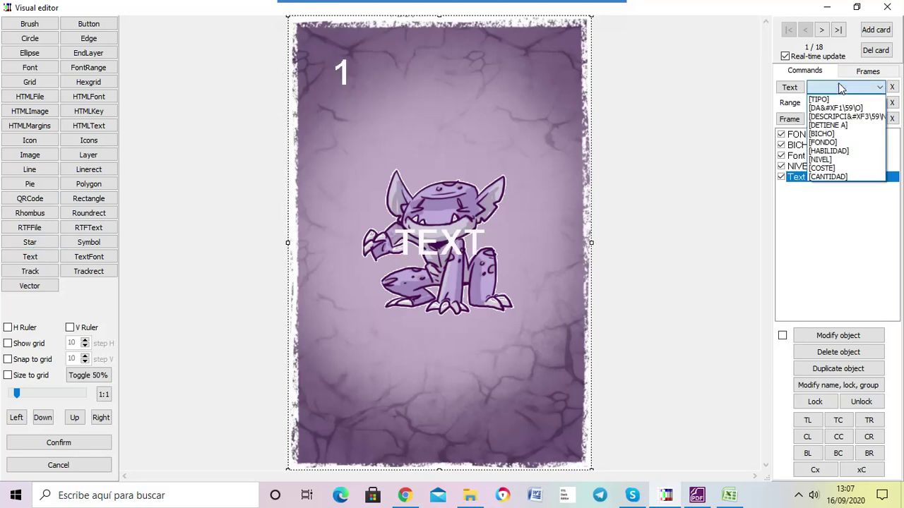
pyautogui.click(851, 151)
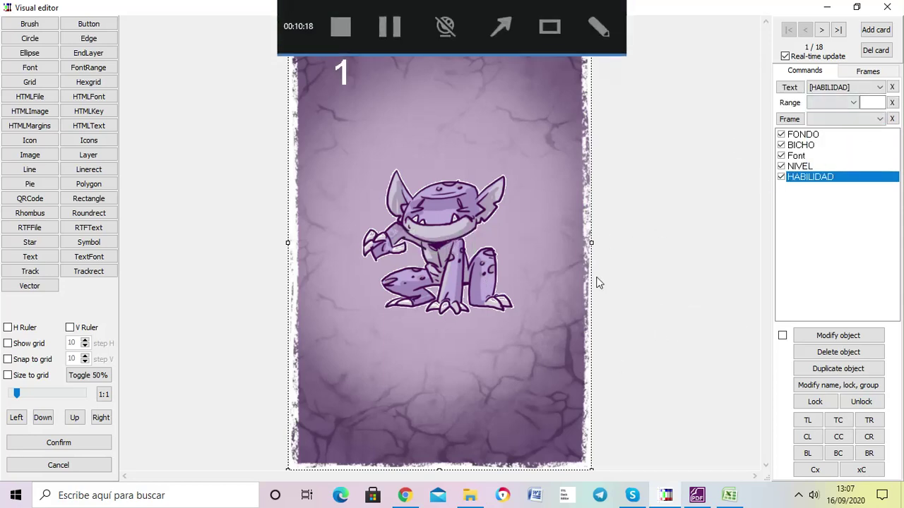
# Step: Shrink the HABILIDAD text box and place it in the card's lower-right corner, adjusting its position on card 2
pyautogui.moveTo(589, 468); pyautogui.dragTo(435, 190)
pyautogui.moveTo(375, 109); pyautogui.dragTo(524, 409)
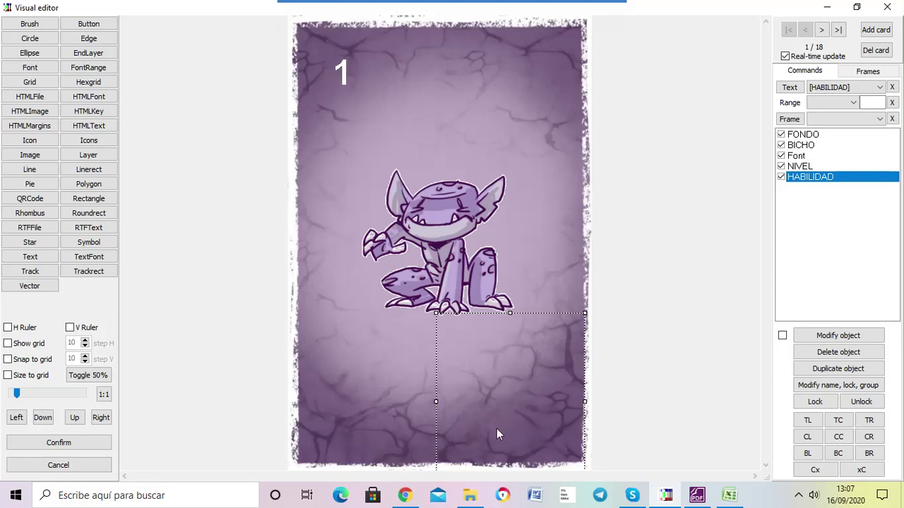
pyautogui.click(823, 30)
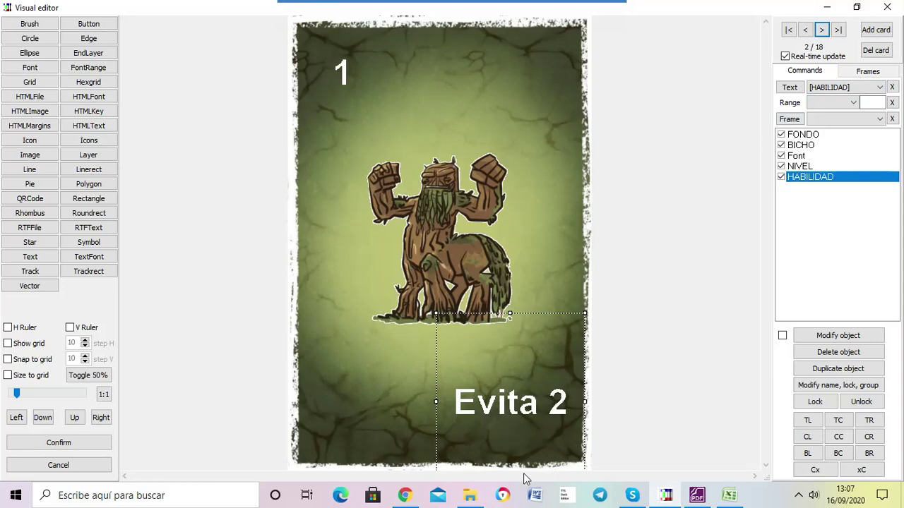
pyautogui.moveTo(512, 408); pyautogui.dragTo(503, 416)
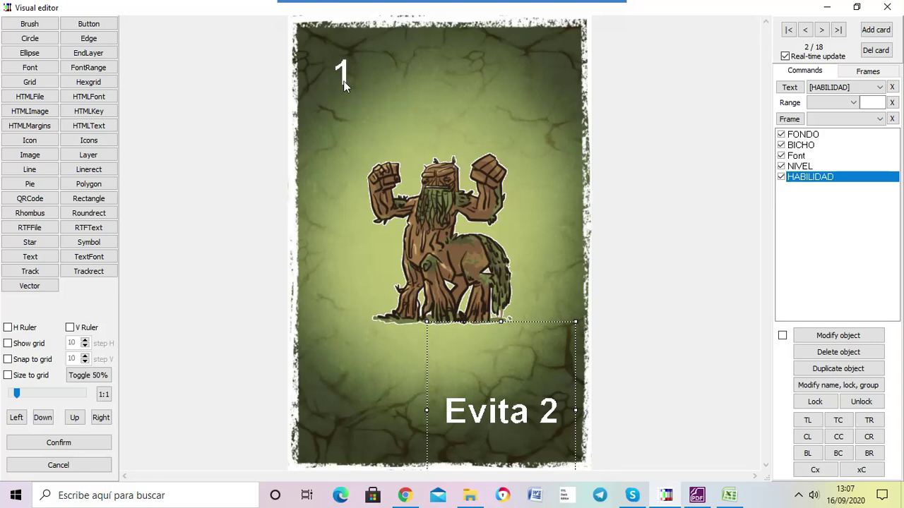
# Step: Add a second font object and place it between NIVEL and HABILIDAD in the object order
pyautogui.click(38, 72)
pyautogui.moveTo(794, 189)
pyautogui.mouseDown()
pyautogui.moveTo(796, 171)
pyautogui.moveTo(800, 179)
pyautogui.mouseUp()
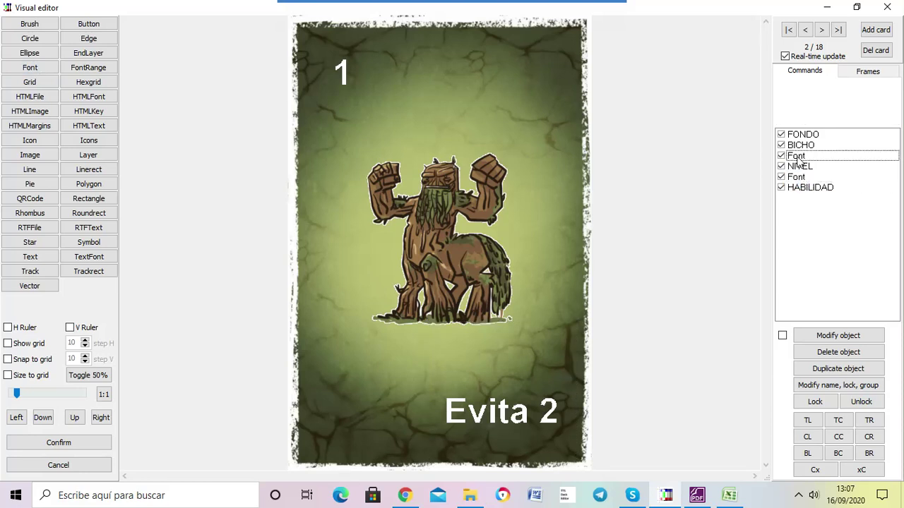
pyautogui.click(800, 167)
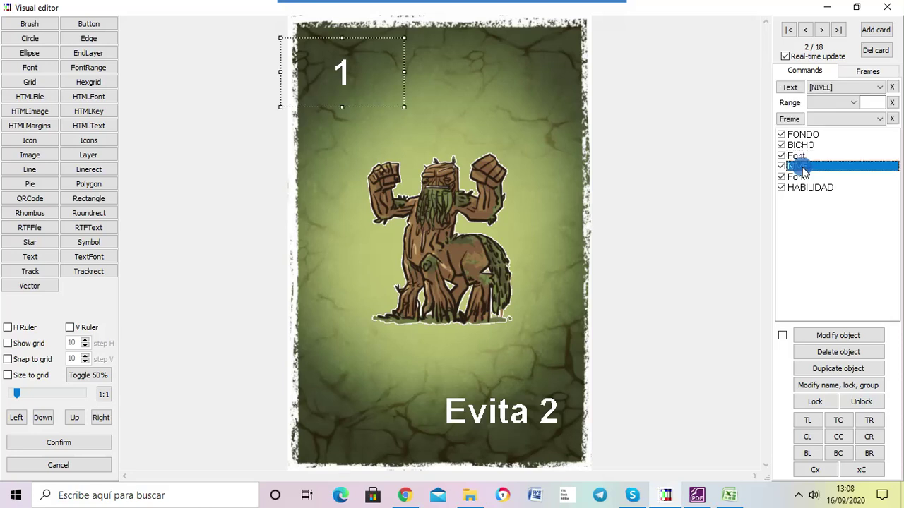
pyautogui.click(801, 178)
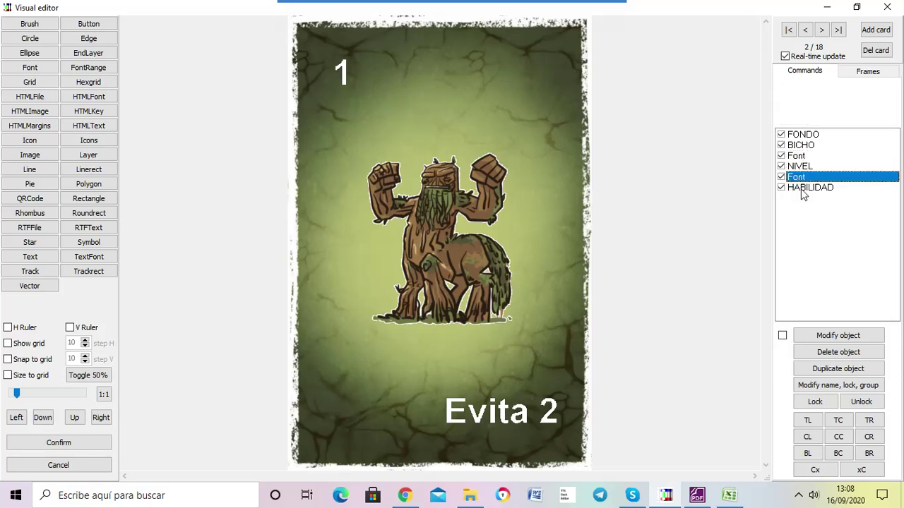
pyautogui.click(804, 188)
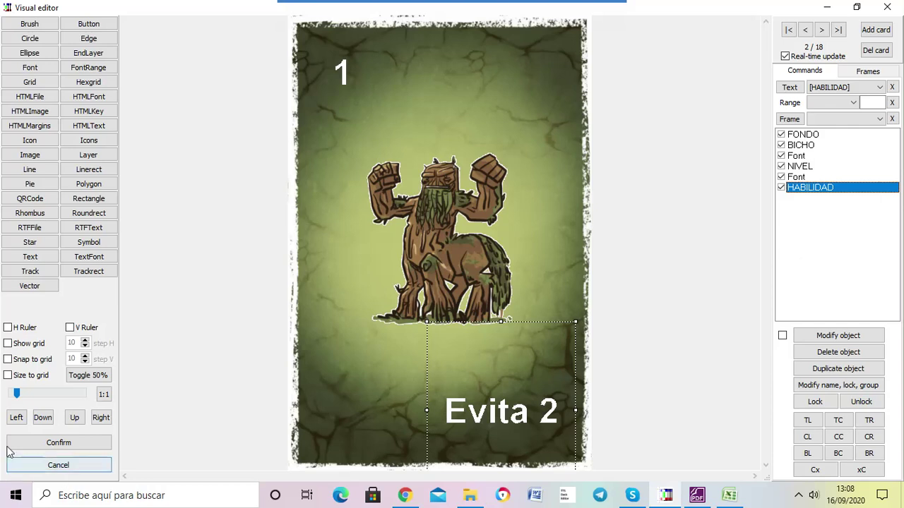
# Step: Confirm the visual layout into the script, then validate and build the deck
pyautogui.click(32, 444)
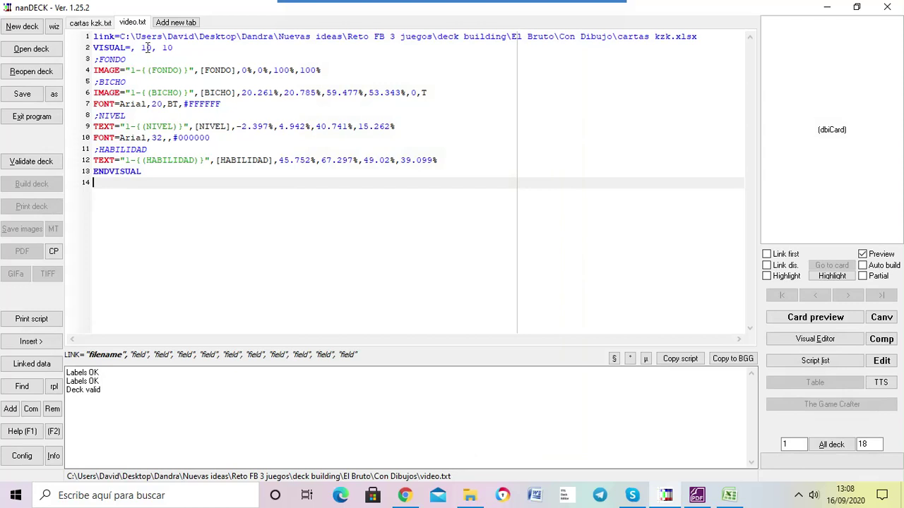
pyautogui.moveTo(144, 48); pyautogui.dragTo(173, 172)
pyautogui.click(175, 172)
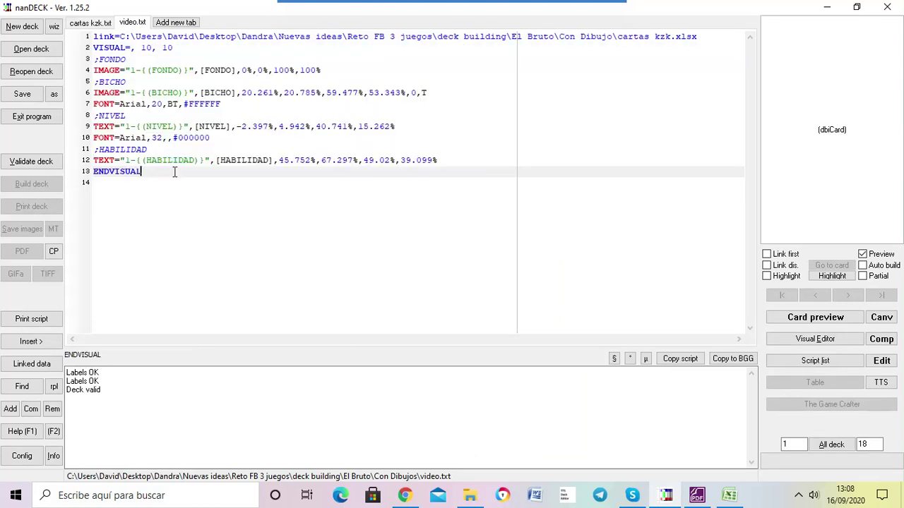
pyautogui.click(49, 165)
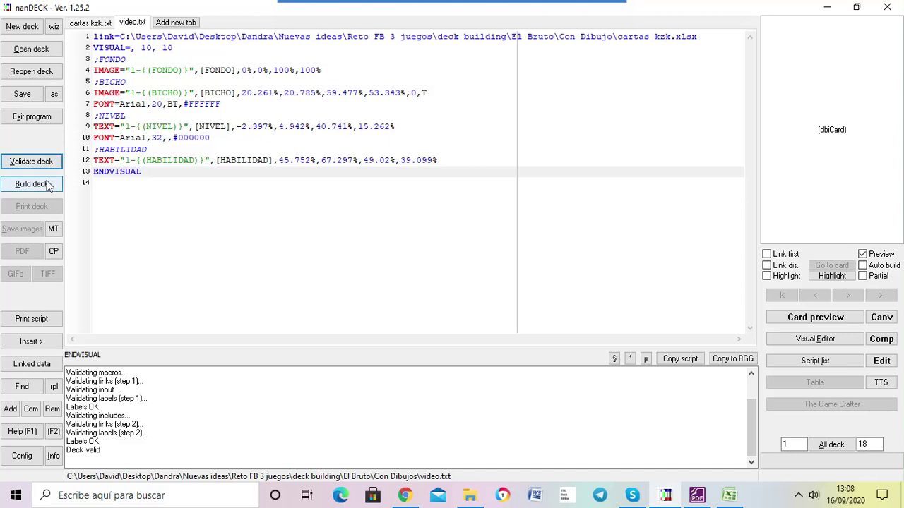
pyautogui.click(47, 183)
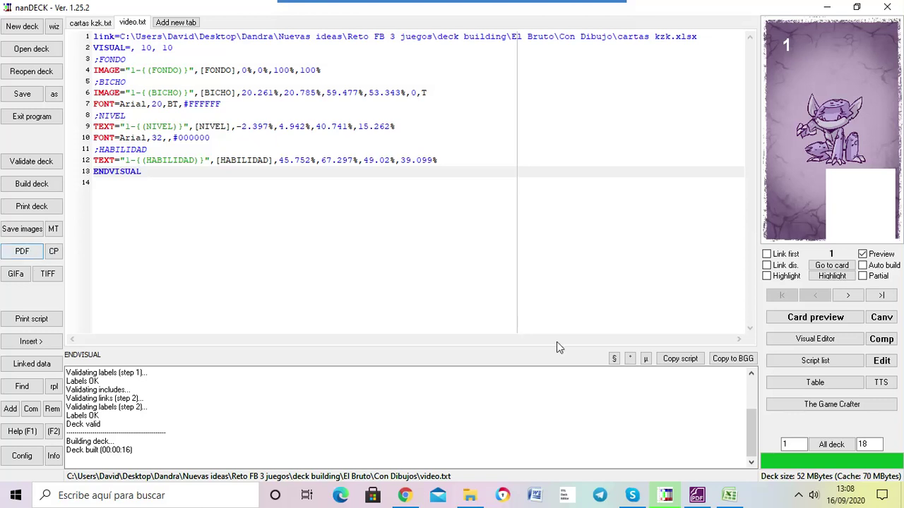
# Step: Switch to Foxit PhantomPDF and review the finished card sheets in cartas basicas.pdf, including page 7
pyautogui.click(697, 495)
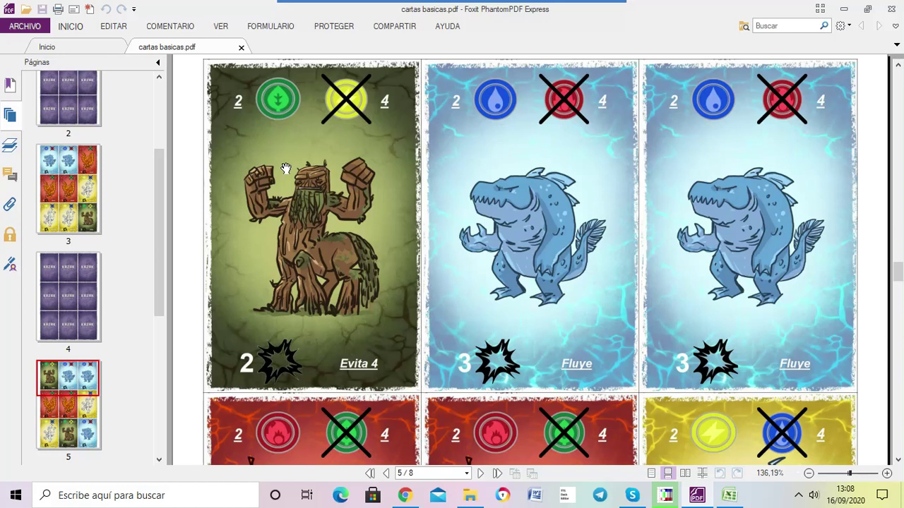
pyautogui.moveTo(157, 298); pyautogui.dragTo(149, 444)
pyautogui.click(69, 381)
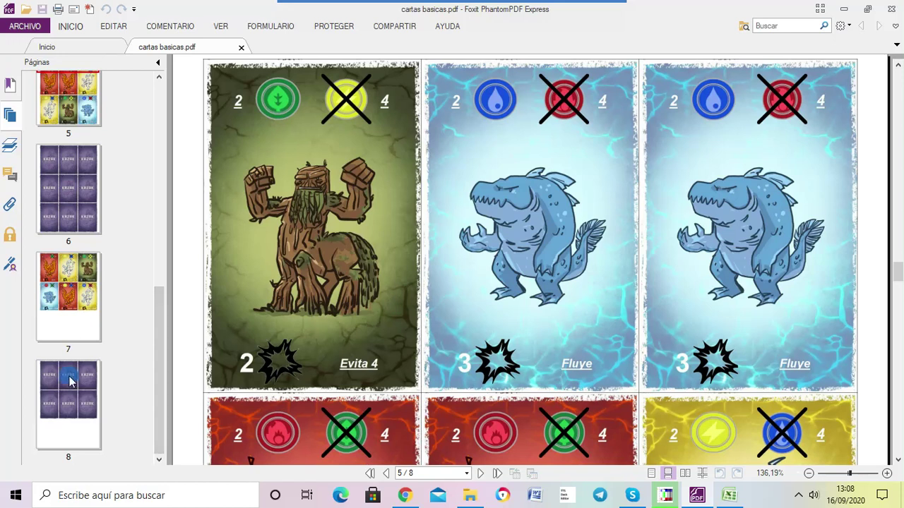
pyautogui.click(73, 305)
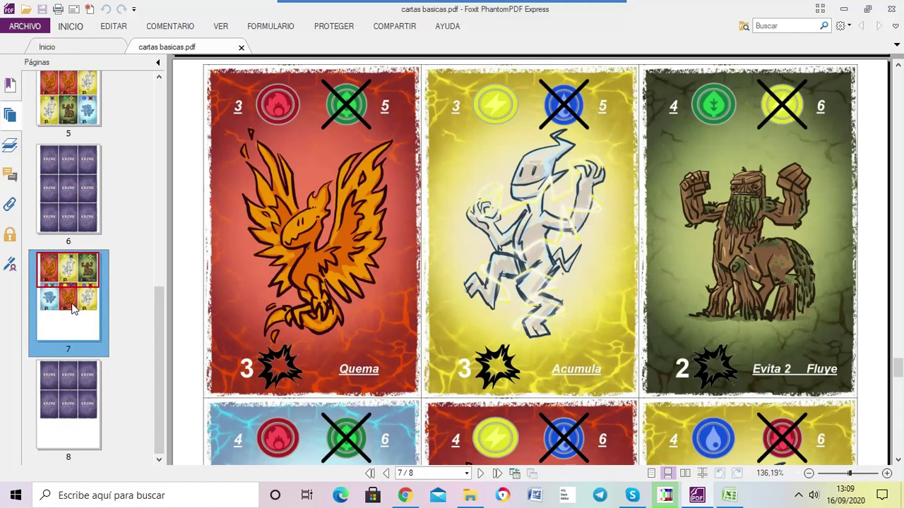
# Step: Switch back to nanDECK and examine the linkmulti=Cantidad line in the cartas kzk.txt script
pyautogui.click(667, 497)
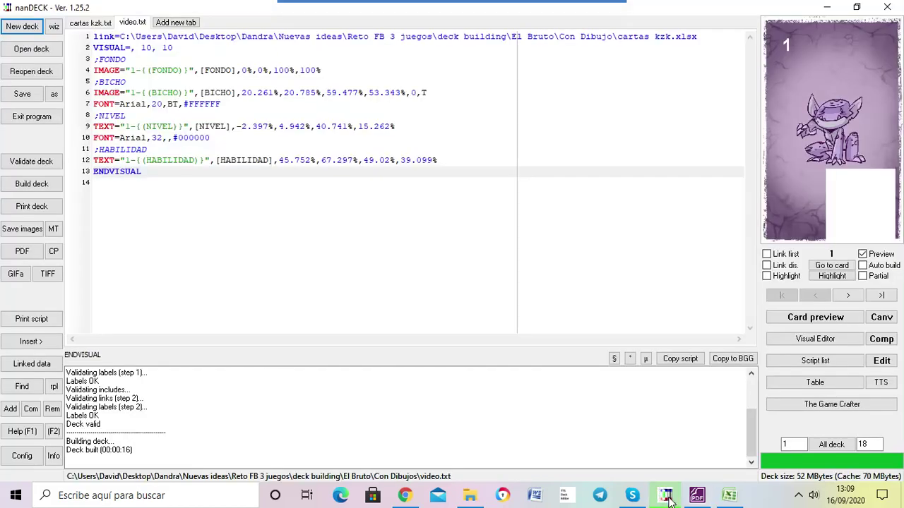
pyautogui.click(90, 23)
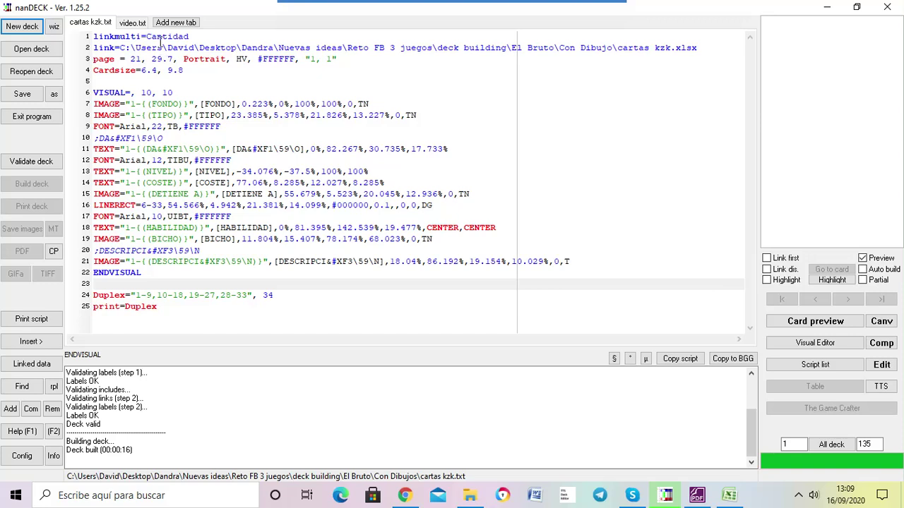
pyautogui.click(94, 36)
pyautogui.moveTo(95, 37); pyautogui.dragTo(143, 36)
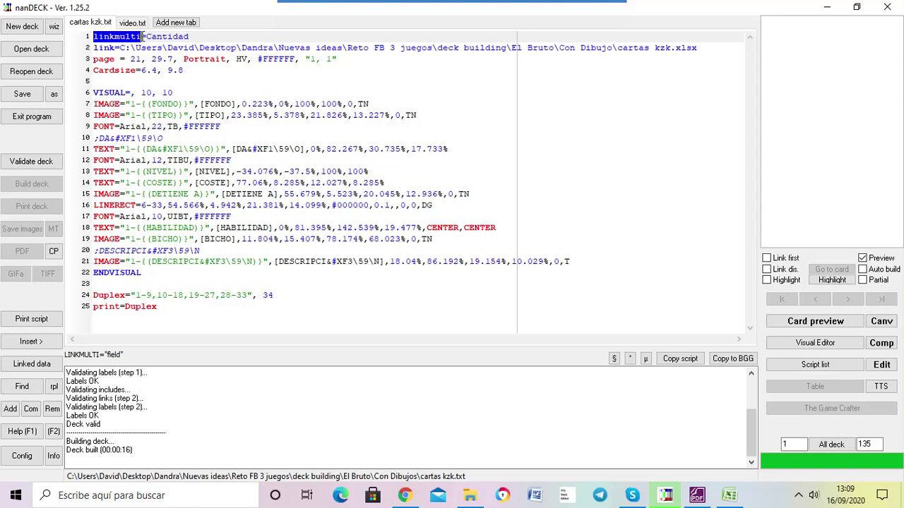
pyautogui.moveTo(146, 36); pyautogui.dragTo(93, 38)
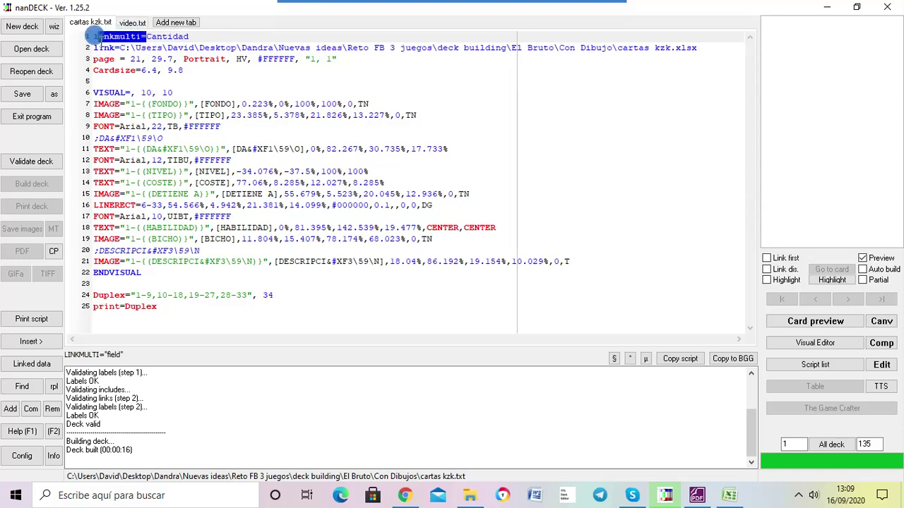
pyautogui.doubleClick(168, 37)
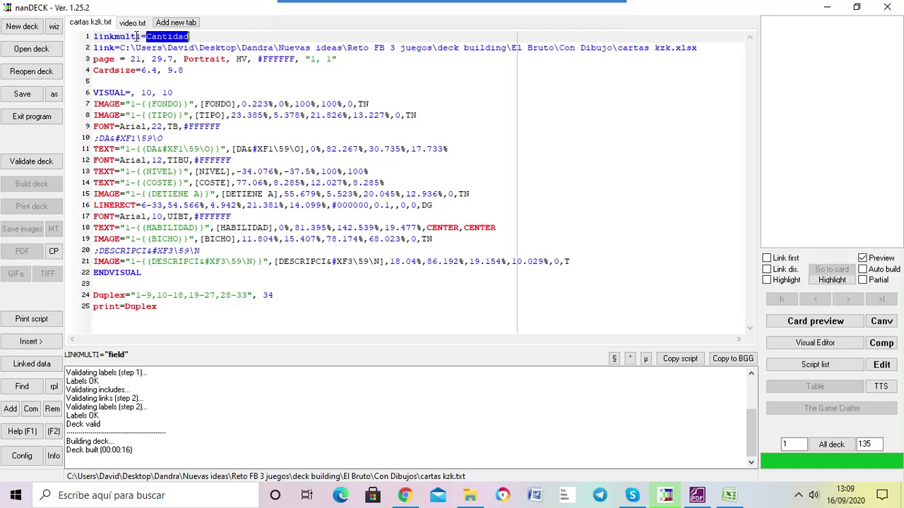
pyautogui.click(137, 36)
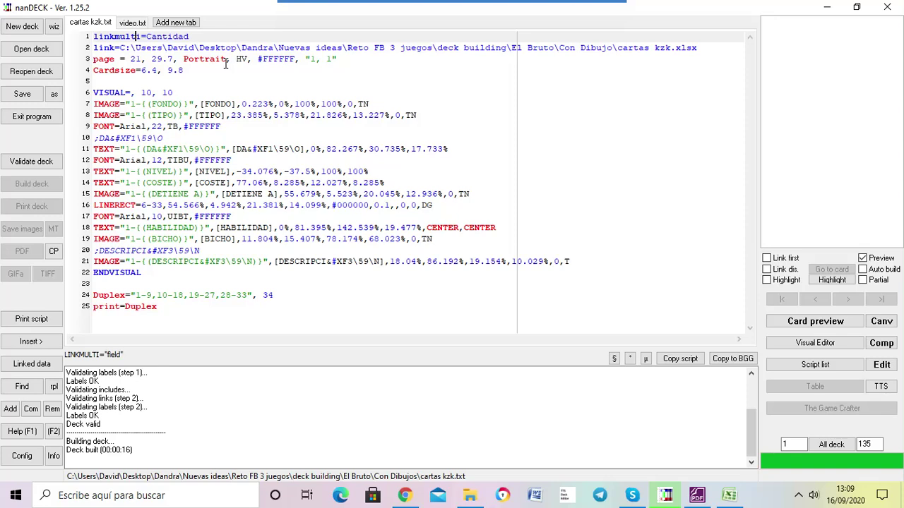
# Step: Examine the page line's size, orientation, centring flags, colour and border range in the cartas kzk.txt script
pyautogui.click(103, 60)
pyautogui.doubleClick(103, 60)
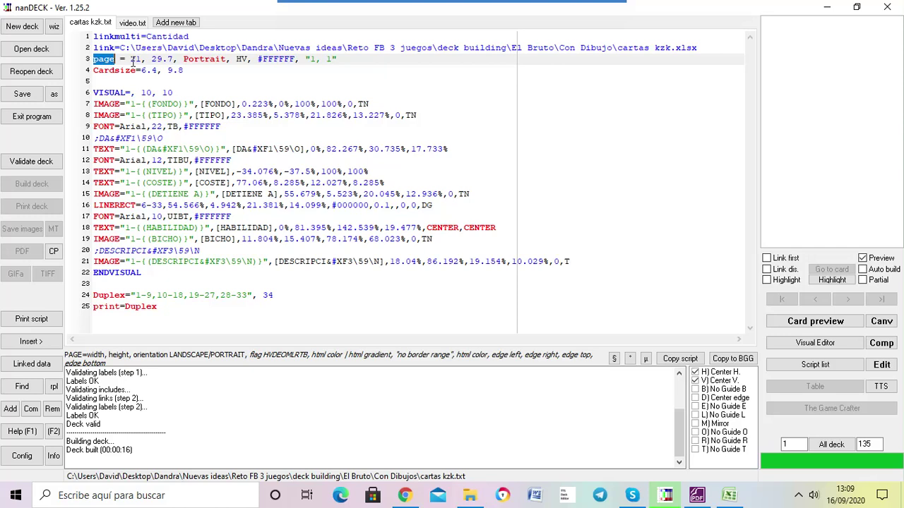
pyautogui.moveTo(132, 62); pyautogui.dragTo(173, 60)
pyautogui.click(171, 60)
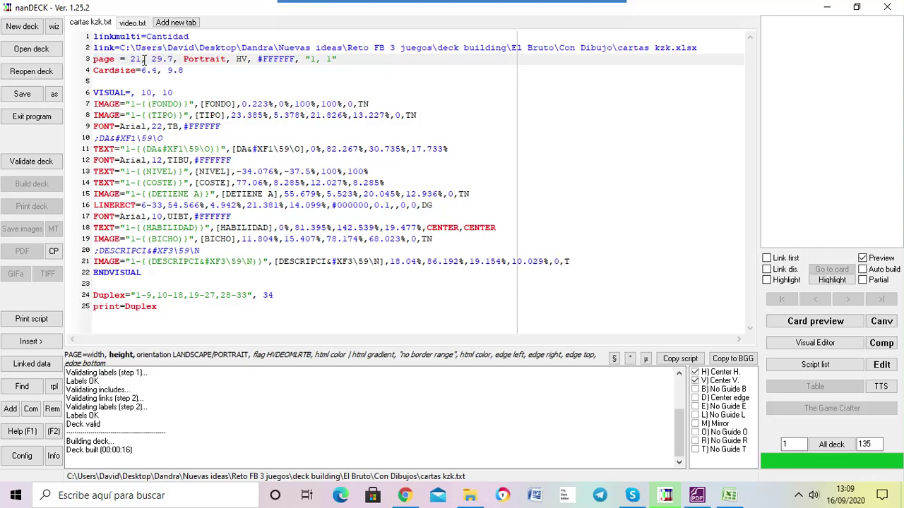
pyautogui.moveTo(184, 60); pyautogui.dragTo(244, 60)
pyautogui.click(256, 66)
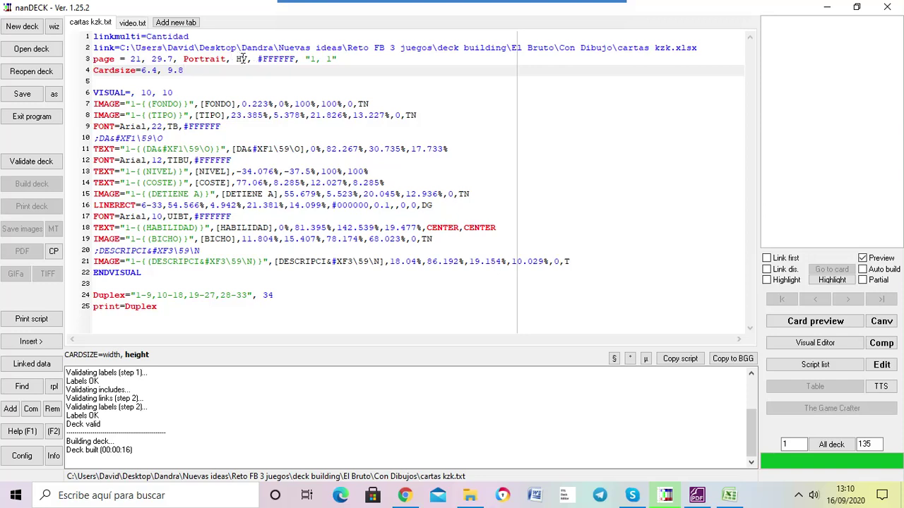
pyautogui.moveTo(257, 60); pyautogui.dragTo(333, 60)
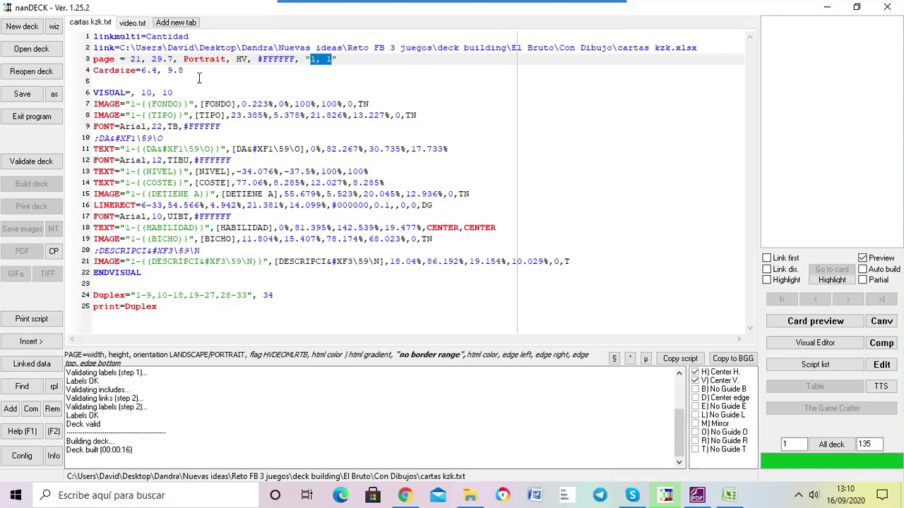
pyautogui.click(351, 59)
# Step: Examine the Cardsize, Duplex and print lines of the cartas kzk.txt script
pyautogui.click(117, 73)
pyautogui.click(131, 80)
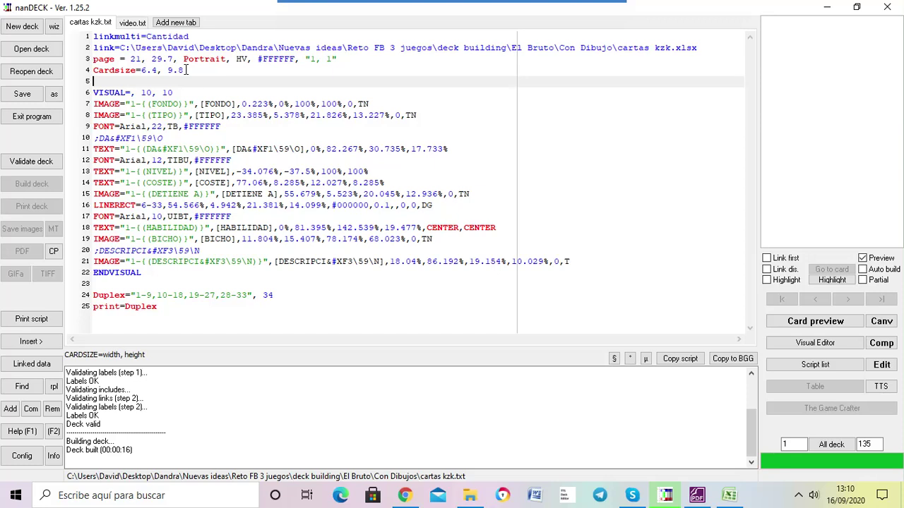
pyautogui.doubleClick(104, 295)
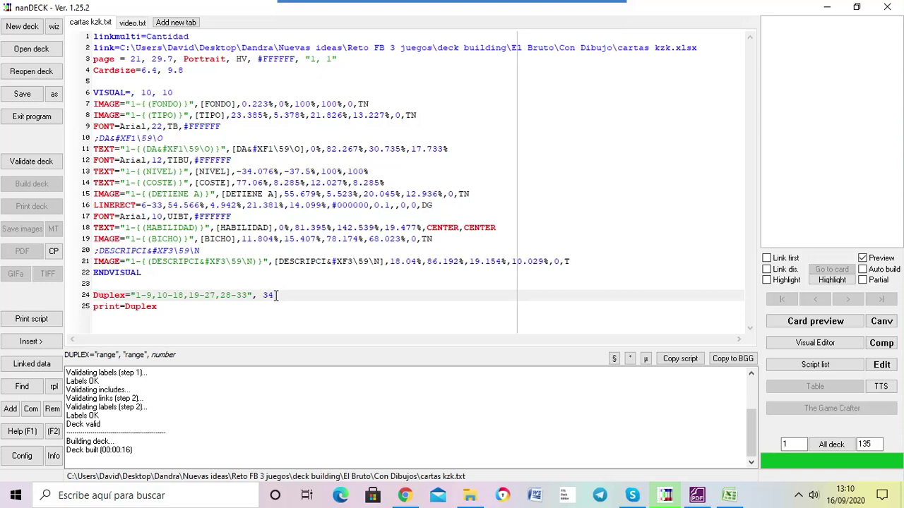
pyautogui.click(244, 305)
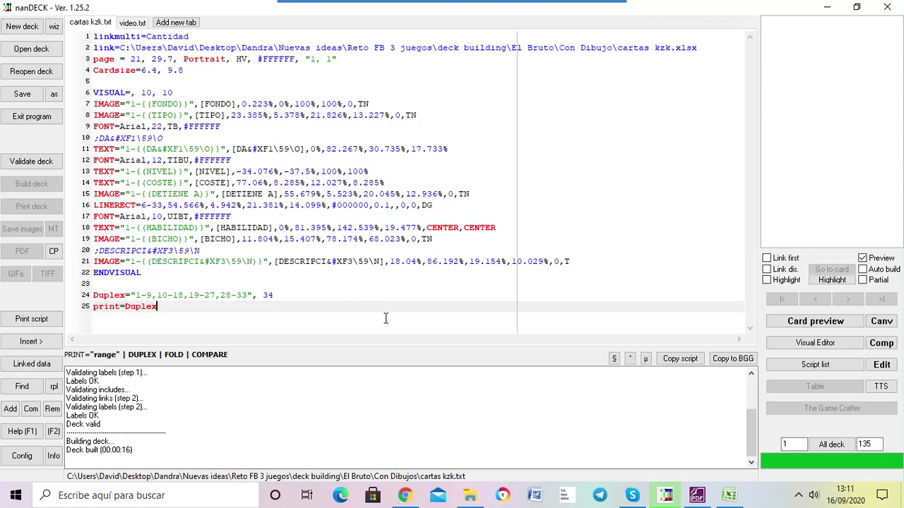
pyautogui.moveTo(339, 29)
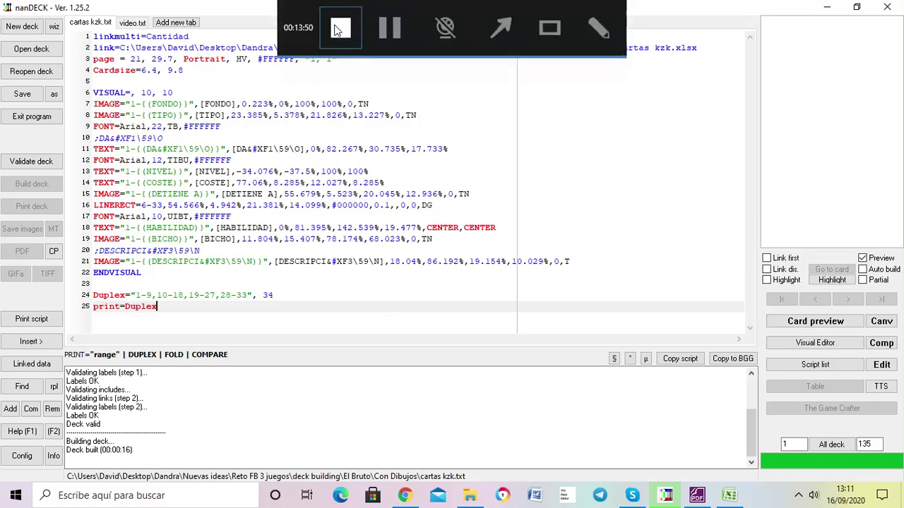